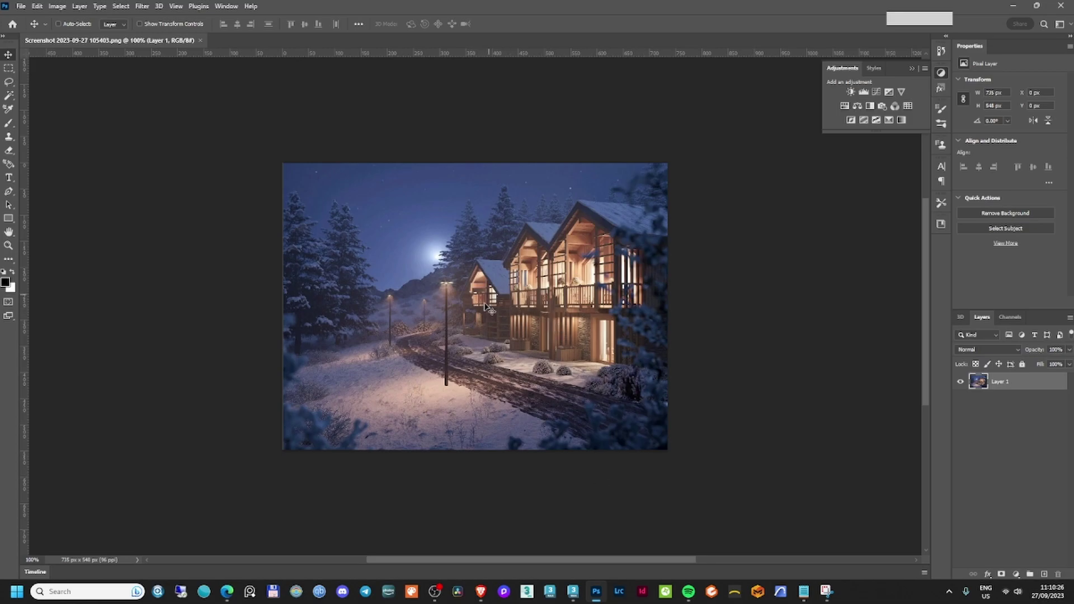
{"action": "left_click_drag", "start_coordinate": [492, 307], "coordinate": [508, 311]}
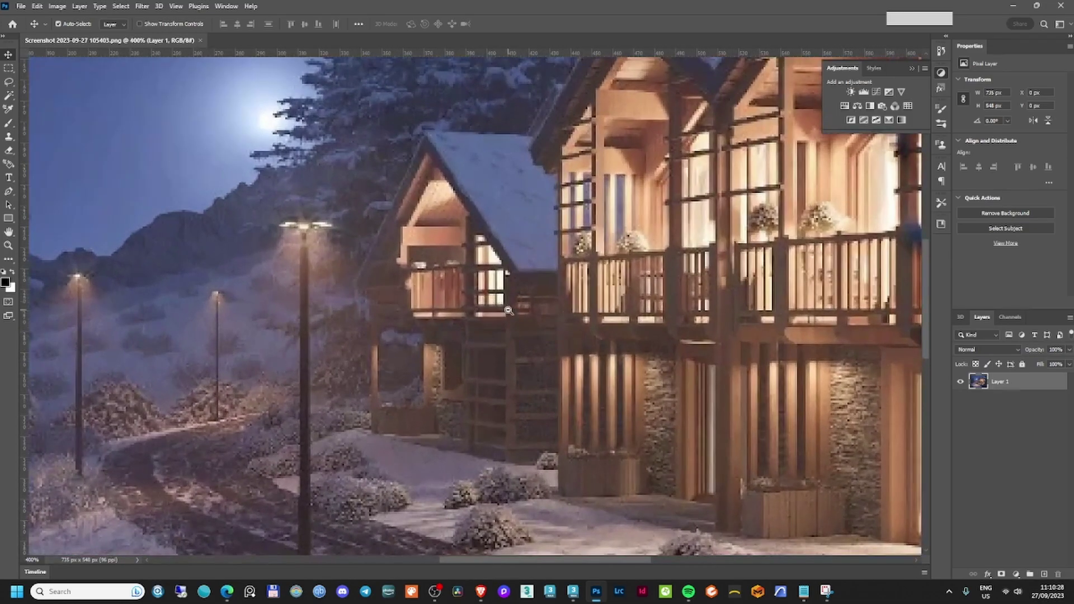
{"action": "scroll", "coordinate": [508, 310], "scroll_direction": "down", "scroll_amount": 5}
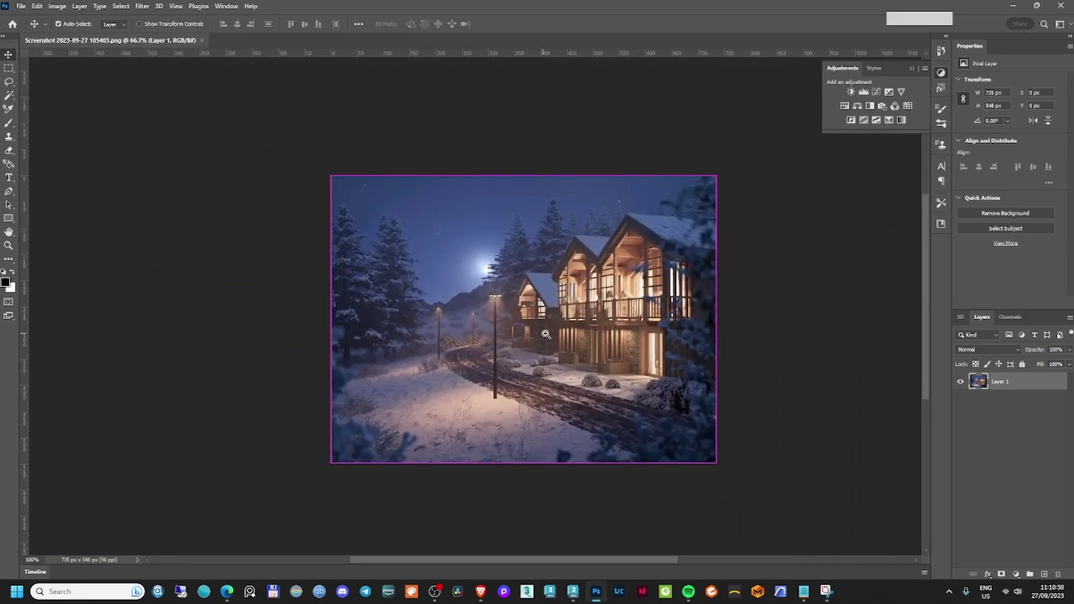
{"action": "scroll", "coordinate": [545, 334], "scroll_direction": "up", "scroll_amount": 3}
{"action": "scroll", "coordinate": [546, 334], "scroll_direction": "down", "scroll_amount": 3}
{"action": "scroll", "coordinate": [546, 334], "scroll_direction": "up", "scroll_amount": 3}
{"action": "scroll", "coordinate": [543, 319], "scroll_direction": "down", "scroll_amount": 3}
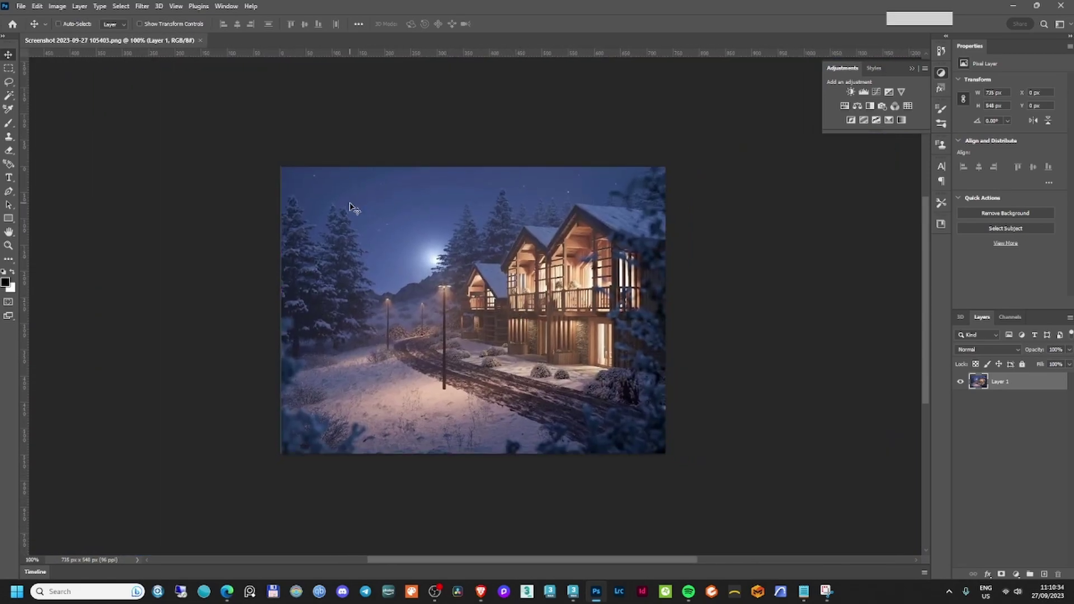
{"action": "left_click", "coordinate": [142, 6]}
{"action": "left_click", "coordinate": [142, 6]}
{"action": "left_click", "coordinate": [142, 7]}
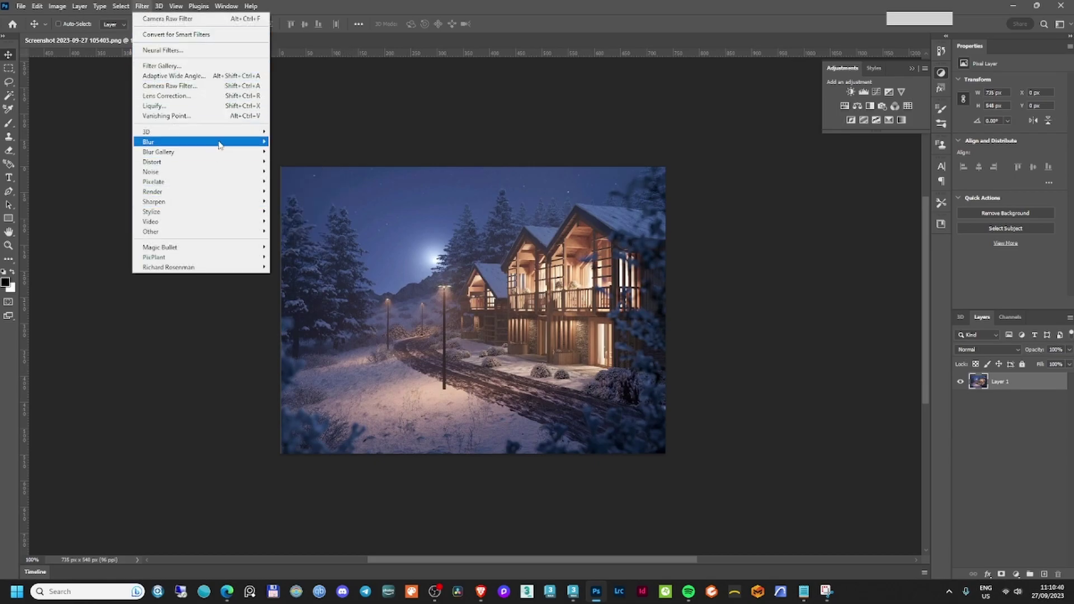
{"action": "left_click", "coordinate": [203, 89]}
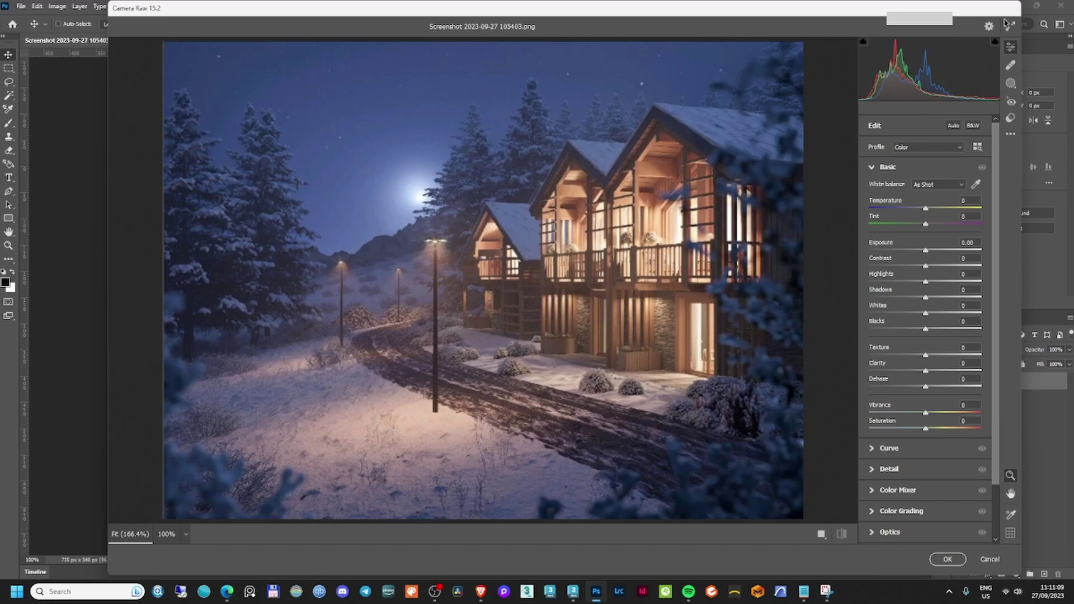
{"action": "left_click", "coordinate": [948, 559]}
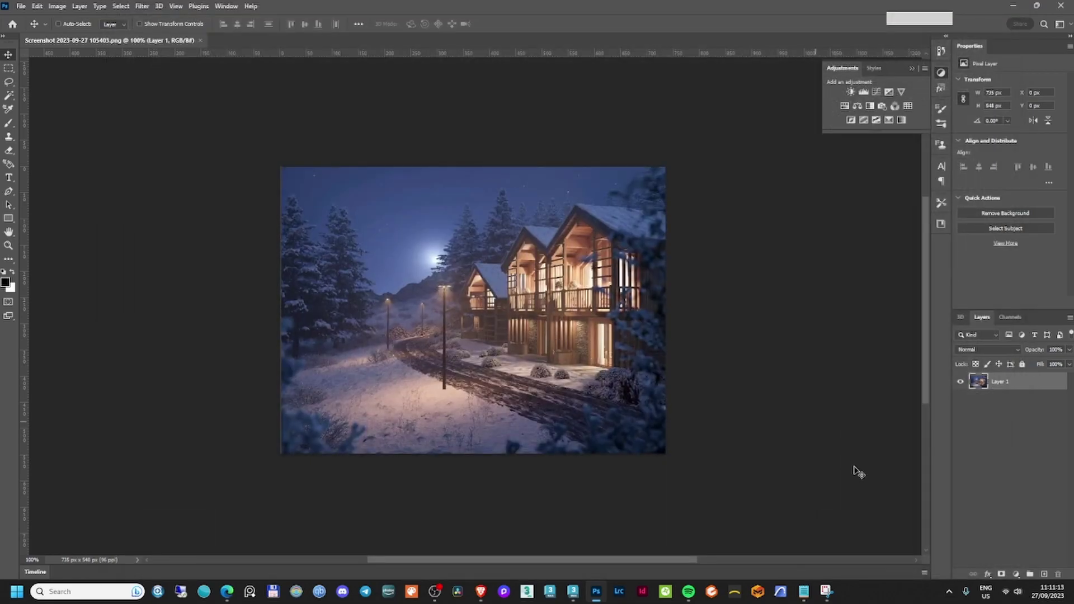
Try darkening the image with a Levels adjustment, raising the black input level to 14 and darkening the midtones, and cancel it.
{"action": "left_click", "coordinate": [1016, 575]}
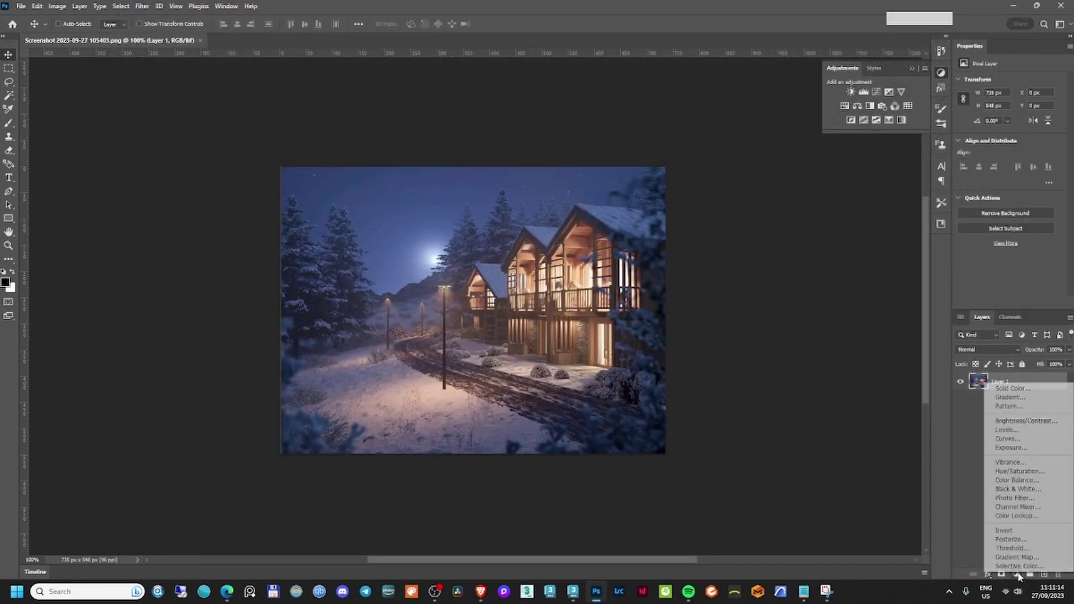
{"action": "left_click", "coordinate": [1026, 439]}
{"action": "left_click", "coordinate": [1027, 385]}
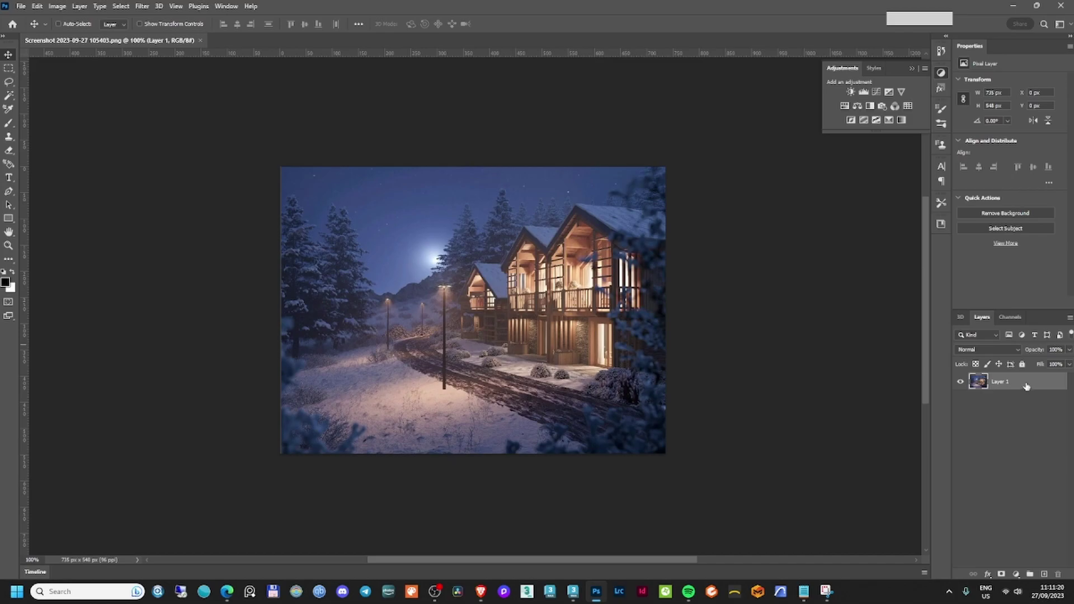
{"action": "key", "text": "ctrl+l"}
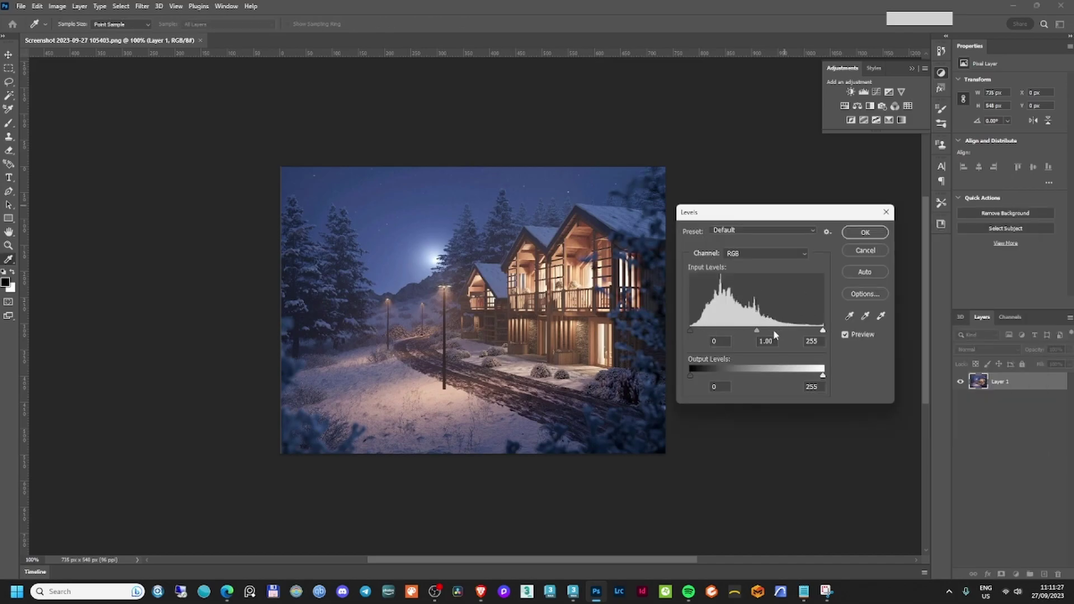
{"action": "left_click_drag", "start_coordinate": [690, 330], "coordinate": [697, 331]}
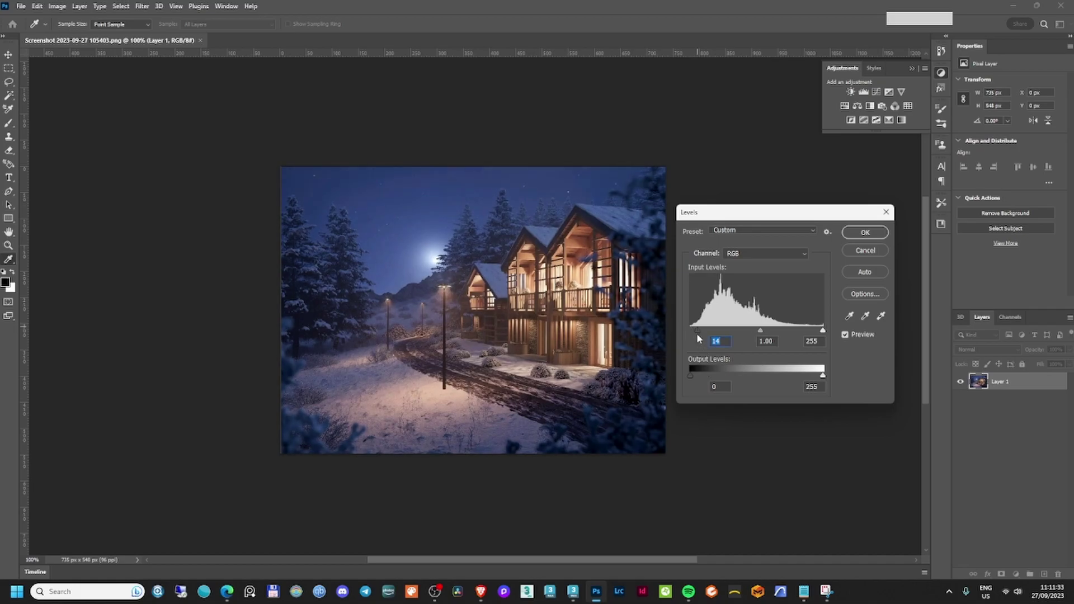
{"action": "mouse_move", "coordinate": [760, 330]}
{"action": "left_mouse_down"}
{"action": "mouse_move", "coordinate": [750, 331]}
{"action": "mouse_move", "coordinate": [773, 337]}
{"action": "left_mouse_up"}
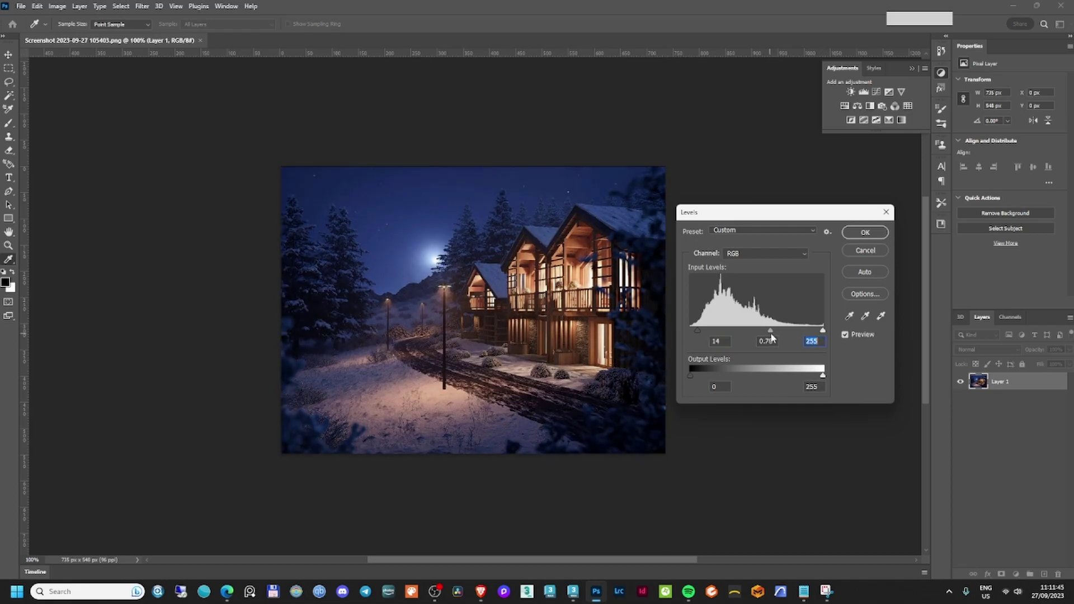
{"action": "left_click", "coordinate": [771, 334]}
{"action": "left_click", "coordinate": [866, 251]}
Open the layer in the Camera Raw Filter and darken it with Exposure -0.75 and Blacks -57.
{"action": "left_click", "coordinate": [142, 6]}
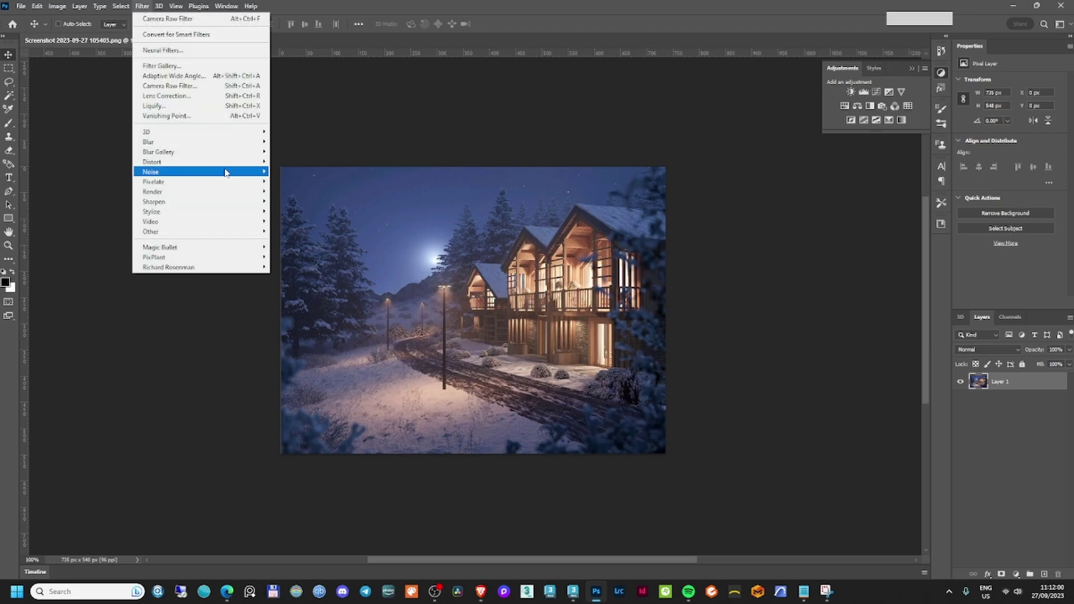
{"action": "left_click", "coordinate": [179, 85]}
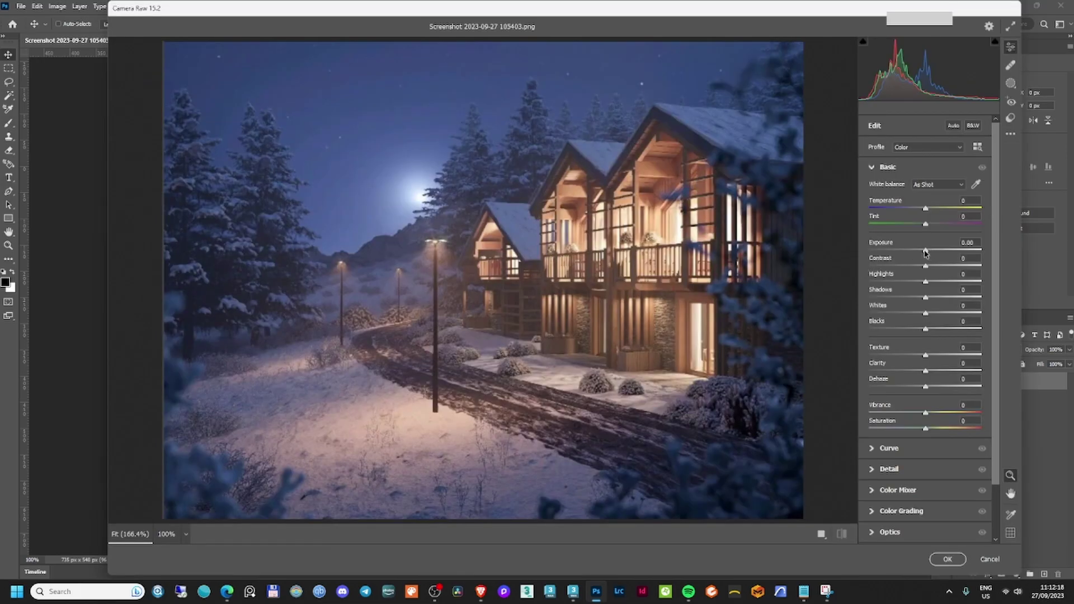
{"action": "left_click_drag", "start_coordinate": [924, 253], "coordinate": [915, 252]}
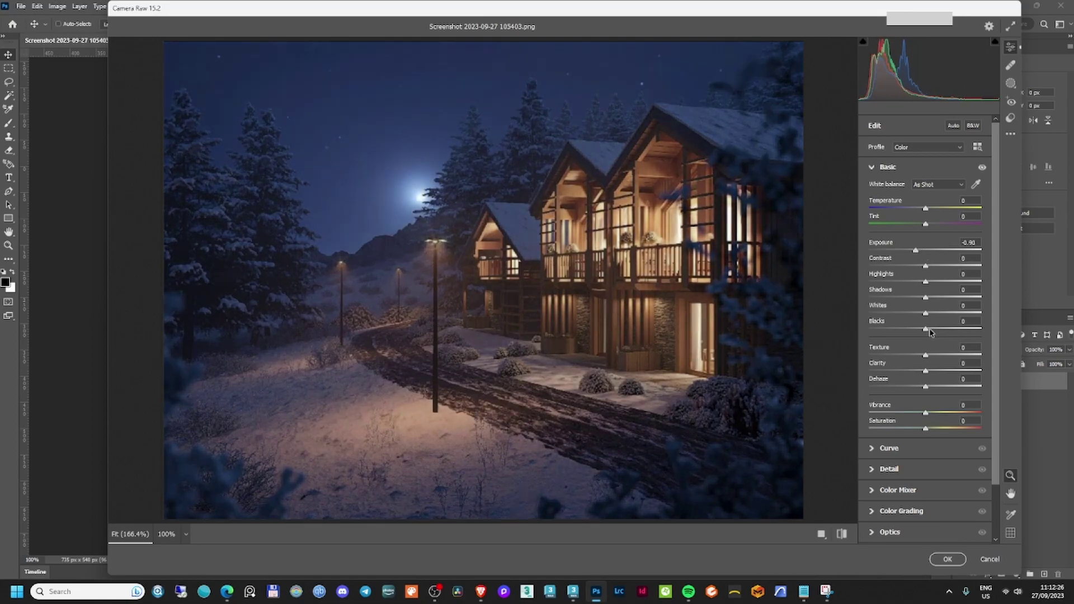
{"action": "left_click_drag", "start_coordinate": [926, 332], "coordinate": [895, 332]}
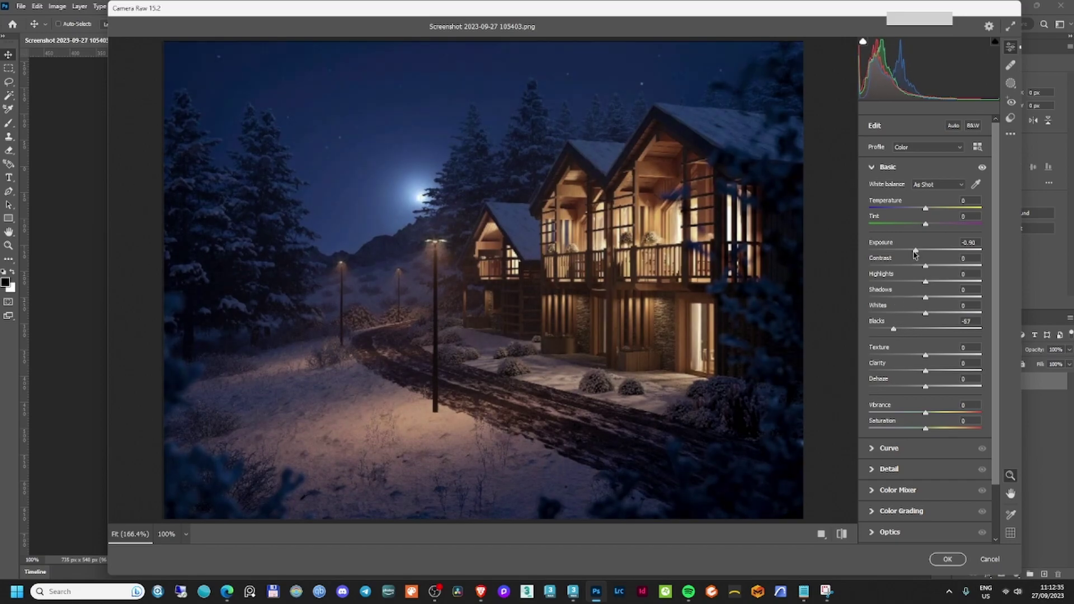
{"action": "left_click_drag", "start_coordinate": [916, 252], "coordinate": [918, 252]}
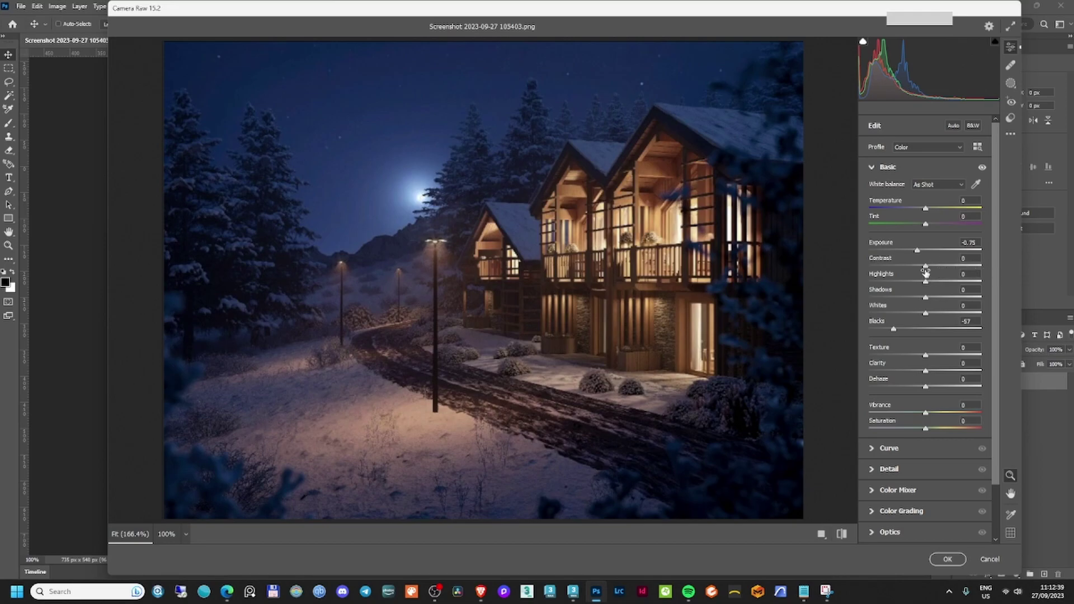
Refine the tonal range with Contrast +16, Highlights +33, Shadows -64 and Whites -41.
{"action": "left_click_drag", "start_coordinate": [926, 265], "coordinate": [934, 269]}
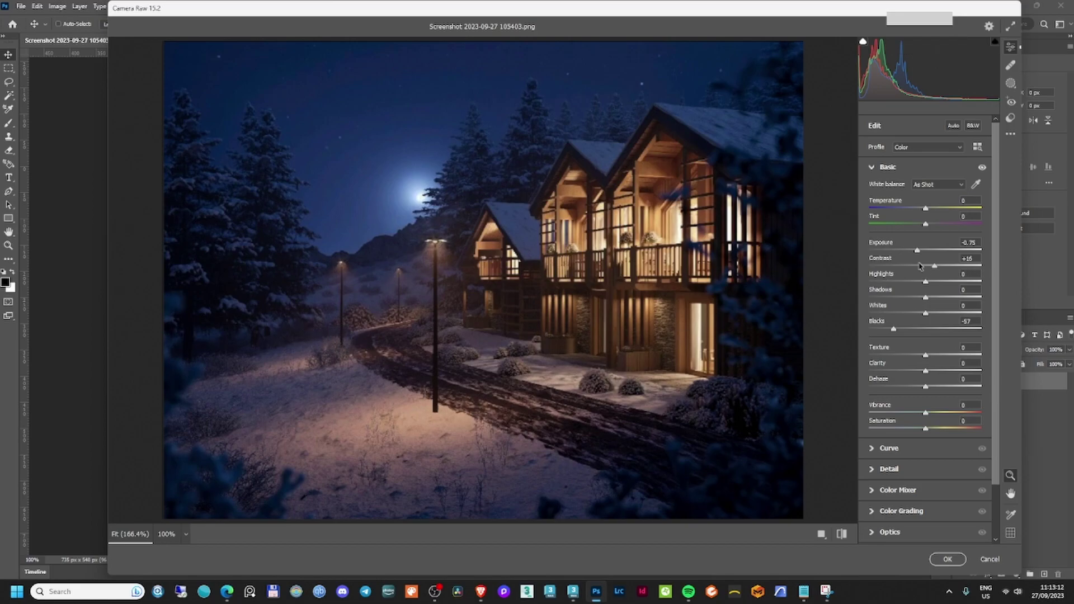
{"action": "left_click_drag", "start_coordinate": [926, 281], "coordinate": [984, 283]}
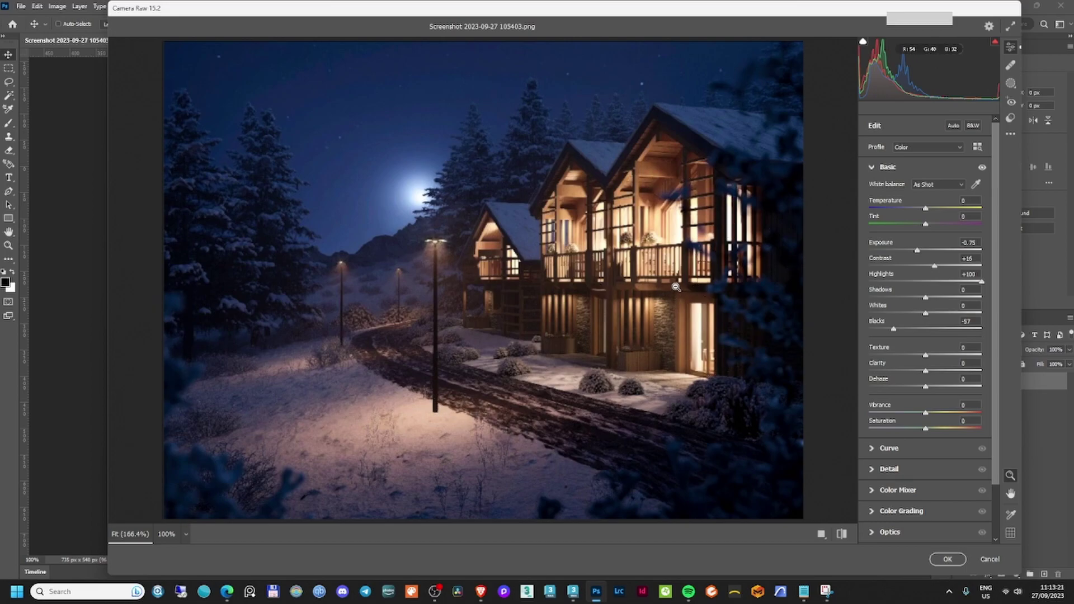
{"action": "left_click_drag", "start_coordinate": [983, 282], "coordinate": [889, 300]}
{"action": "mouse_move", "coordinate": [900, 313]}
{"action": "left_mouse_down"}
{"action": "mouse_move", "coordinate": [924, 312]}
{"action": "mouse_move", "coordinate": [959, 282]}
{"action": "mouse_move", "coordinate": [922, 317]}
{"action": "mouse_move", "coordinate": [903, 315]}
{"action": "left_mouse_up"}
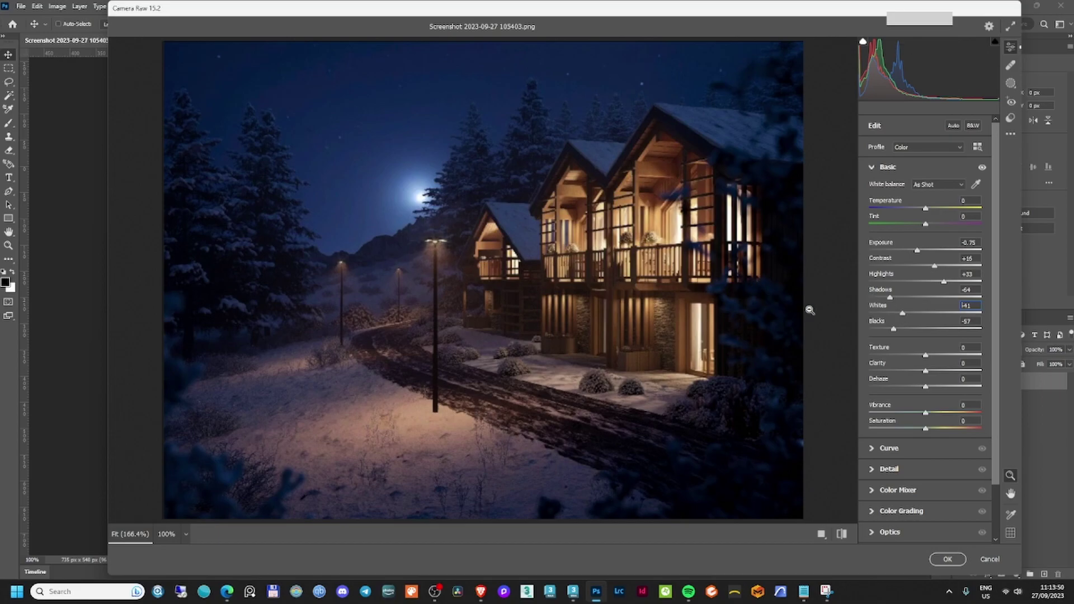
Cool the image to Temperature -6, raise Highlights to +62, and compare the result with the original.
{"action": "mouse_move", "coordinate": [925, 208]}
{"action": "left_mouse_down"}
{"action": "mouse_move", "coordinate": [938, 209]}
{"action": "mouse_move", "coordinate": [915, 215]}
{"action": "mouse_move", "coordinate": [940, 212]}
{"action": "left_mouse_up"}
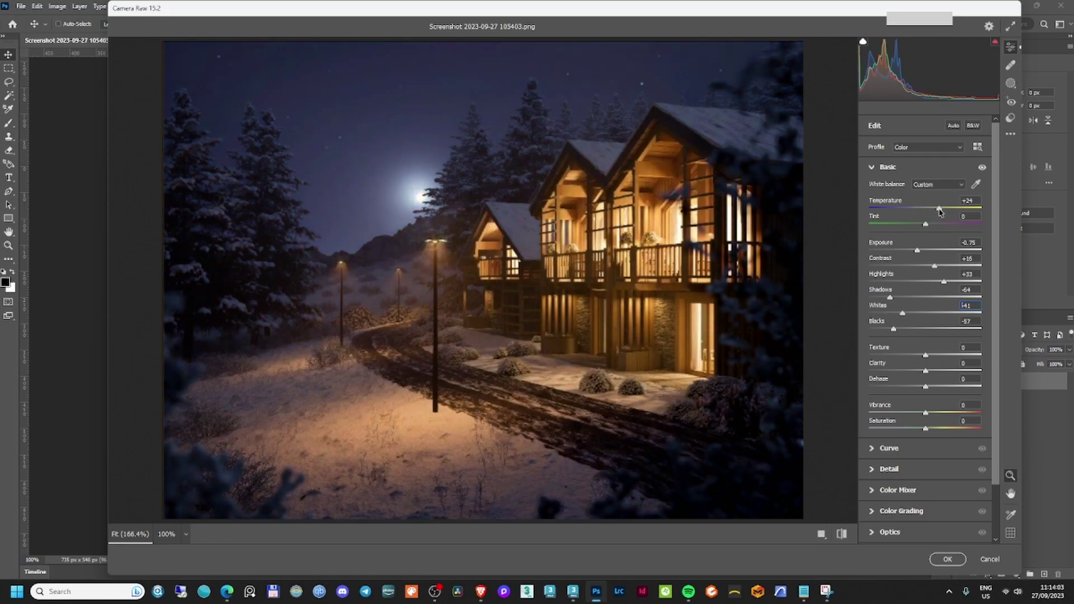
{"action": "left_click_drag", "start_coordinate": [940, 211], "coordinate": [922, 211]}
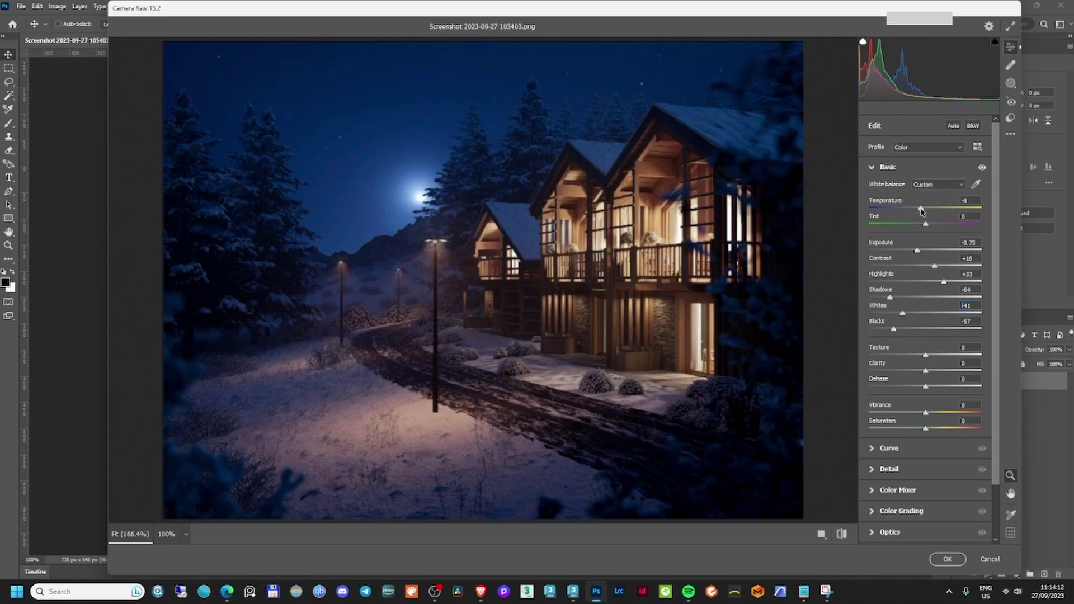
{"action": "left_click_drag", "start_coordinate": [922, 211], "coordinate": [918, 214]}
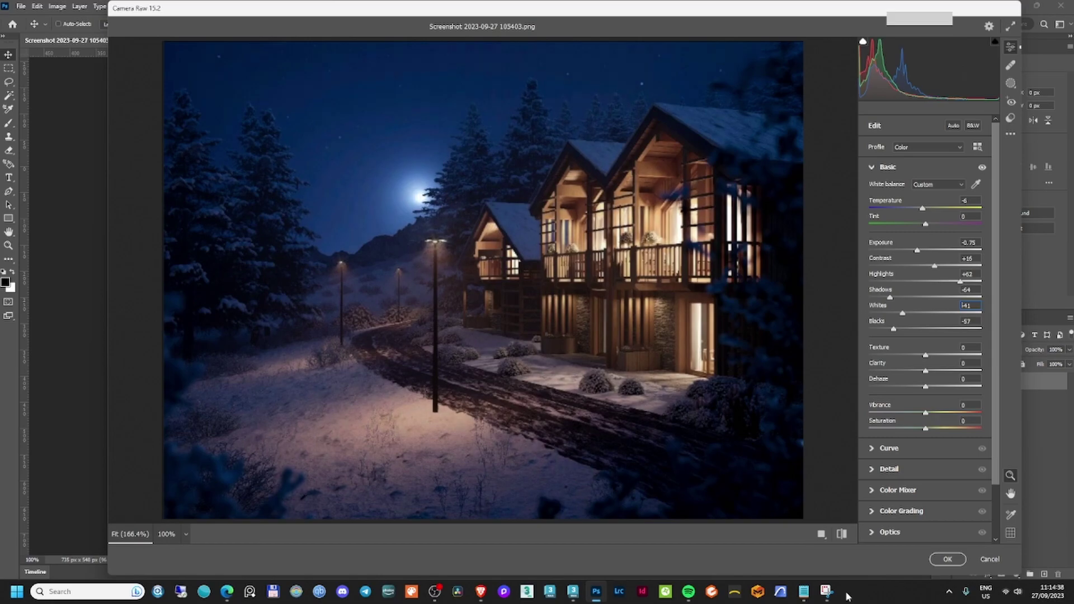
{"action": "left_click", "coordinate": [841, 534]}
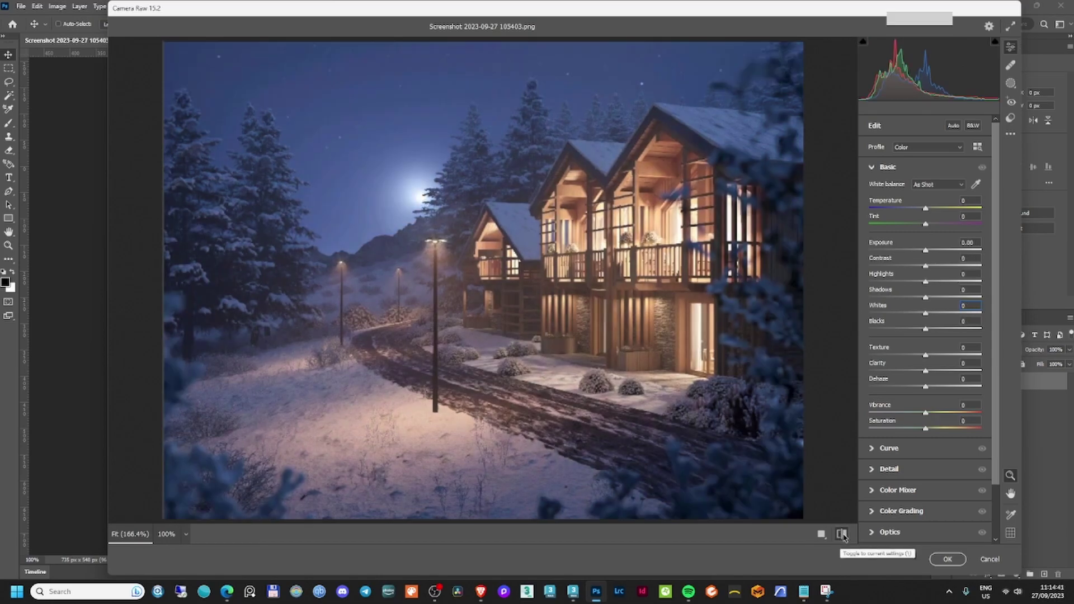
{"action": "left_click", "coordinate": [842, 535]}
{"action": "left_click", "coordinate": [842, 535]}
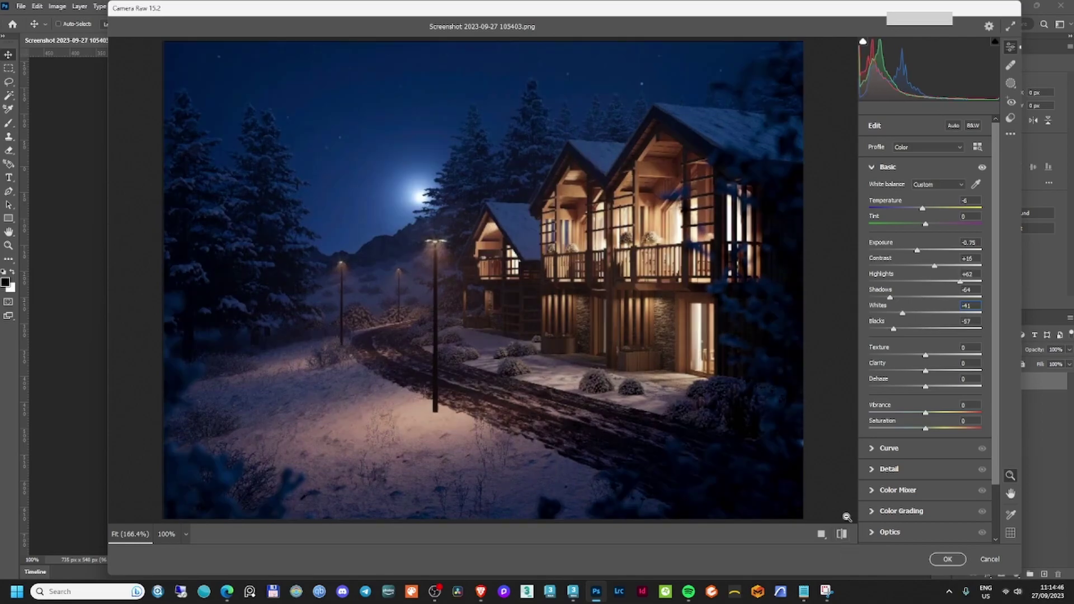
Set Texture to +25 and Clarity to +13, and compare the edited image with the original.
{"action": "mouse_move", "coordinate": [927, 356]}
{"action": "left_mouse_down"}
{"action": "mouse_move", "coordinate": [956, 360]}
{"action": "mouse_move", "coordinate": [939, 359]}
{"action": "mouse_move", "coordinate": [954, 359]}
{"action": "mouse_move", "coordinate": [932, 373]}
{"action": "left_mouse_up"}
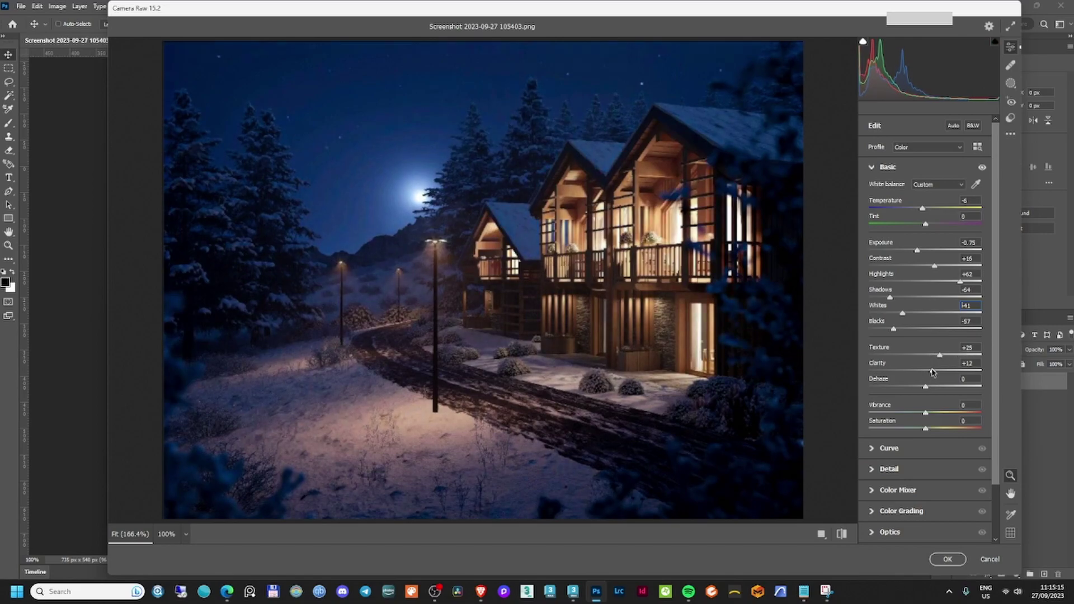
{"action": "left_click", "coordinate": [842, 534]}
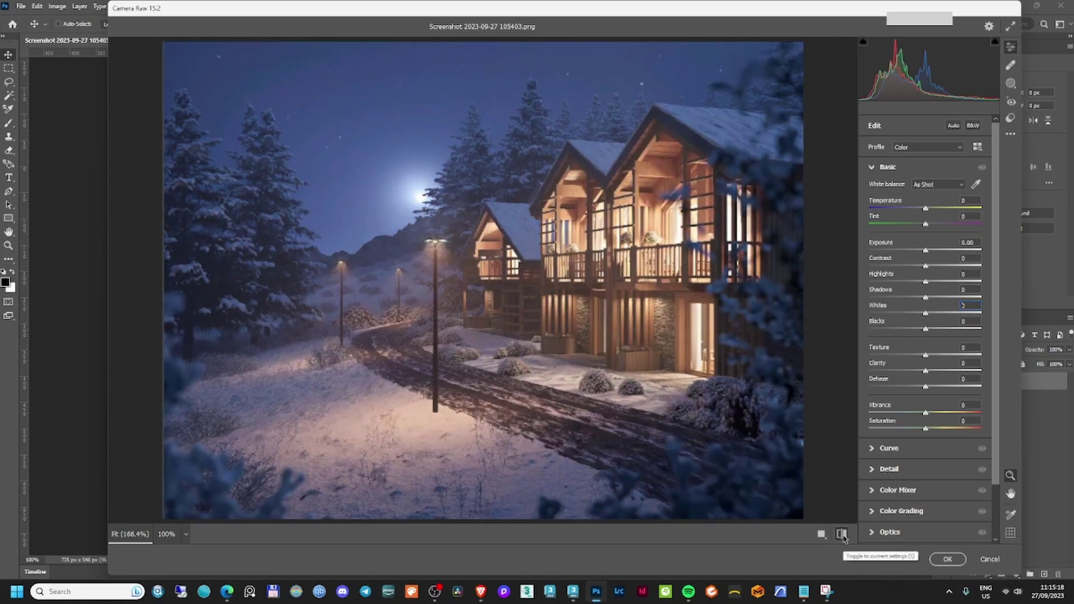
{"action": "left_click", "coordinate": [843, 534]}
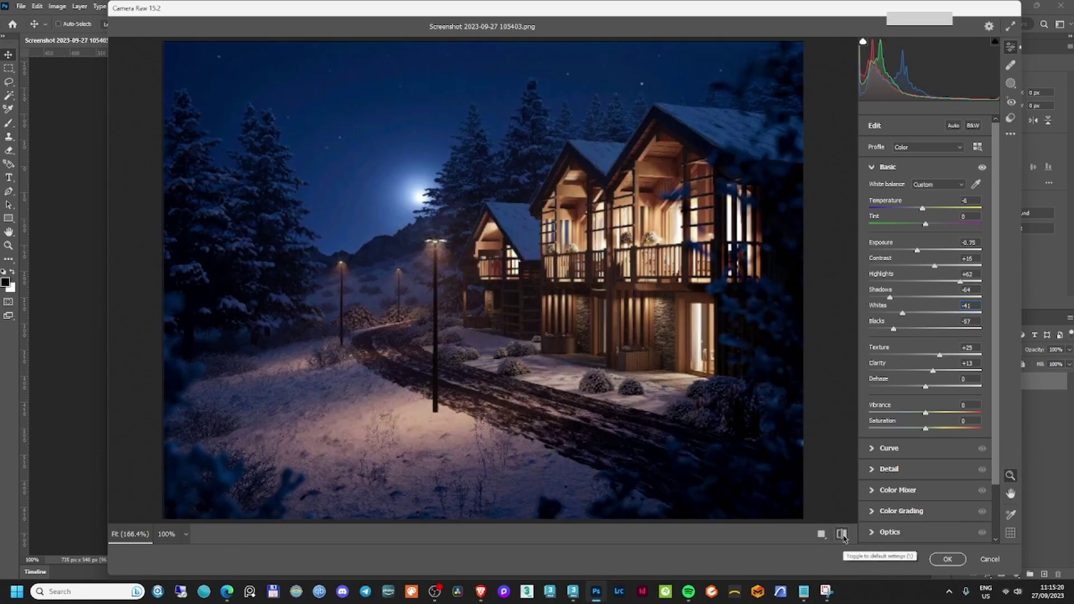
{"action": "left_click", "coordinate": [843, 534]}
{"action": "left_click", "coordinate": [843, 534]}
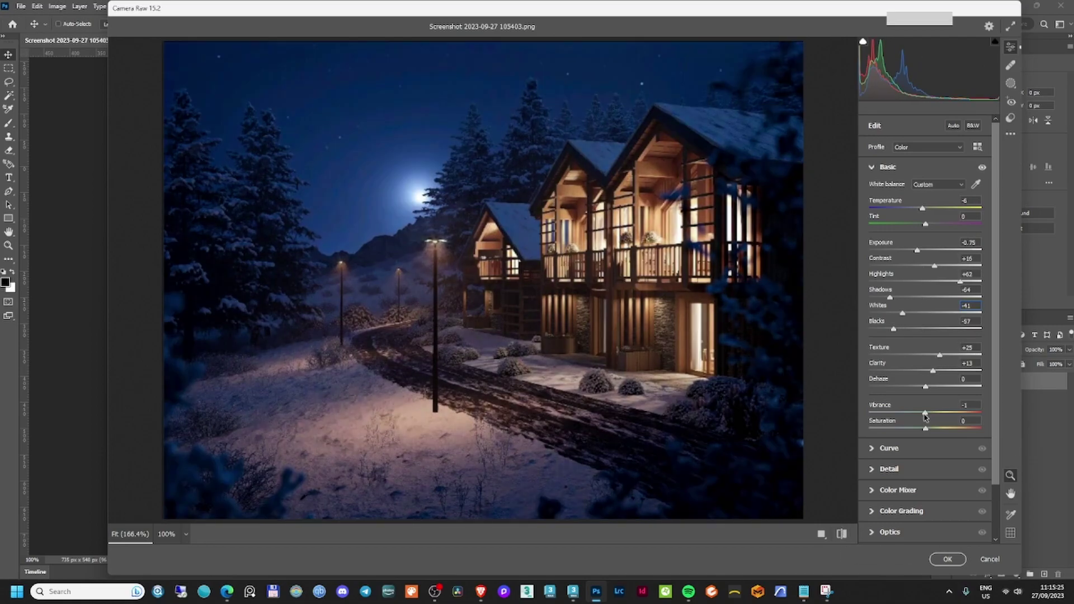
Try a slightly lower Vibrance, reset it to 0, and collapse the Basic settings after a look at the Curve settings.
{"action": "left_click_drag", "start_coordinate": [925, 414], "coordinate": [921, 415]}
{"action": "double_click", "coordinate": [921, 414]}
{"action": "left_click", "coordinate": [881, 450]}
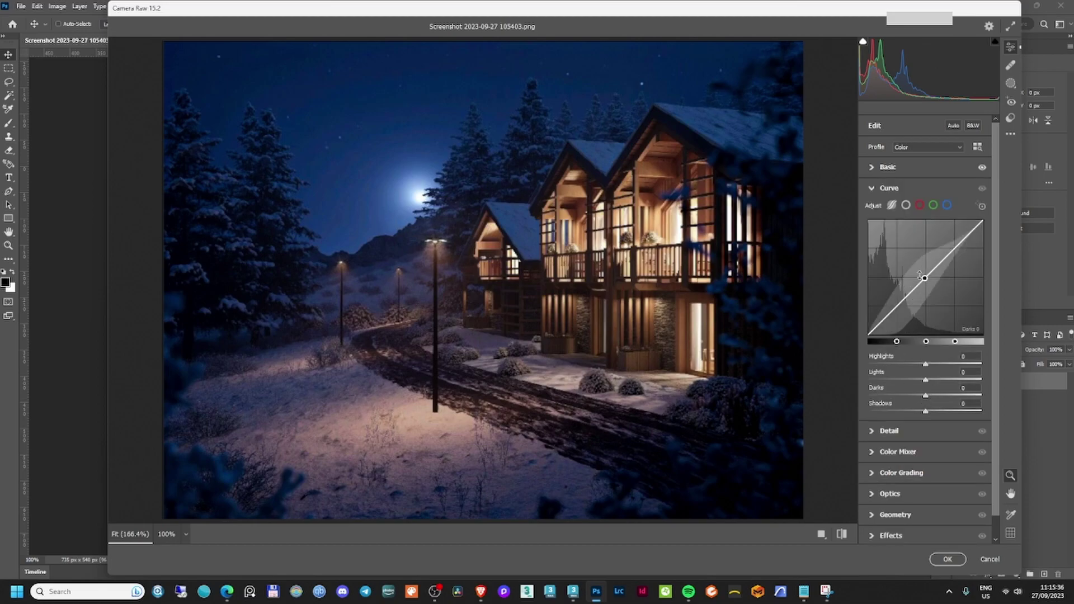
{"action": "left_click", "coordinate": [878, 167]}
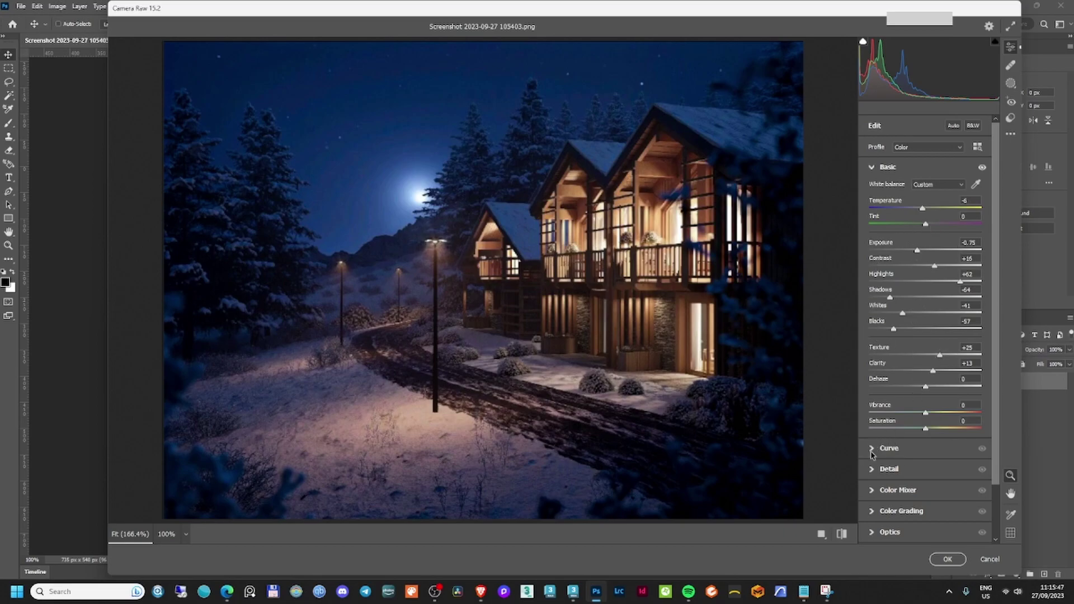
{"action": "left_click", "coordinate": [874, 168]}
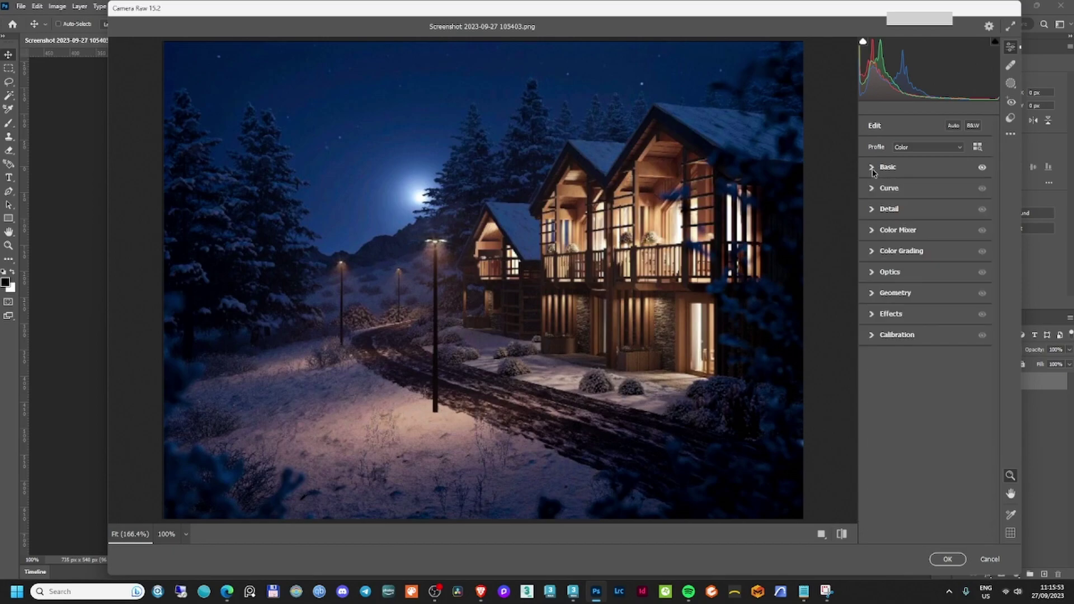
Set the parametric curve to Lights +33 and Darks -51, and compare the image with the Basic adjustments off and on.
{"action": "left_click", "coordinate": [982, 169]}
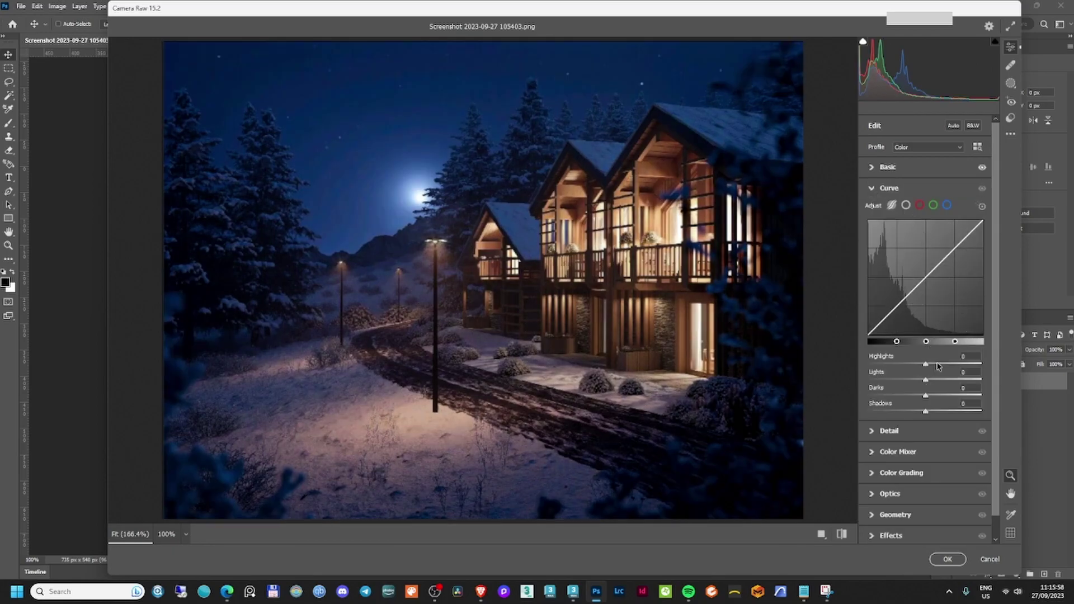
{"action": "left_click_drag", "start_coordinate": [926, 396], "coordinate": [944, 379]}
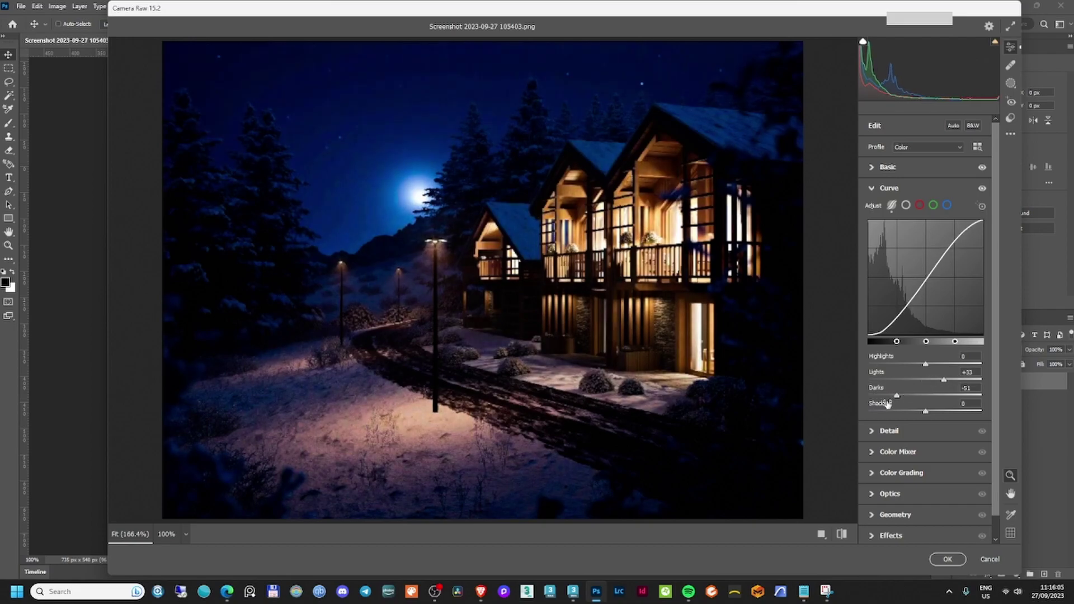
{"action": "left_click", "coordinate": [982, 168]}
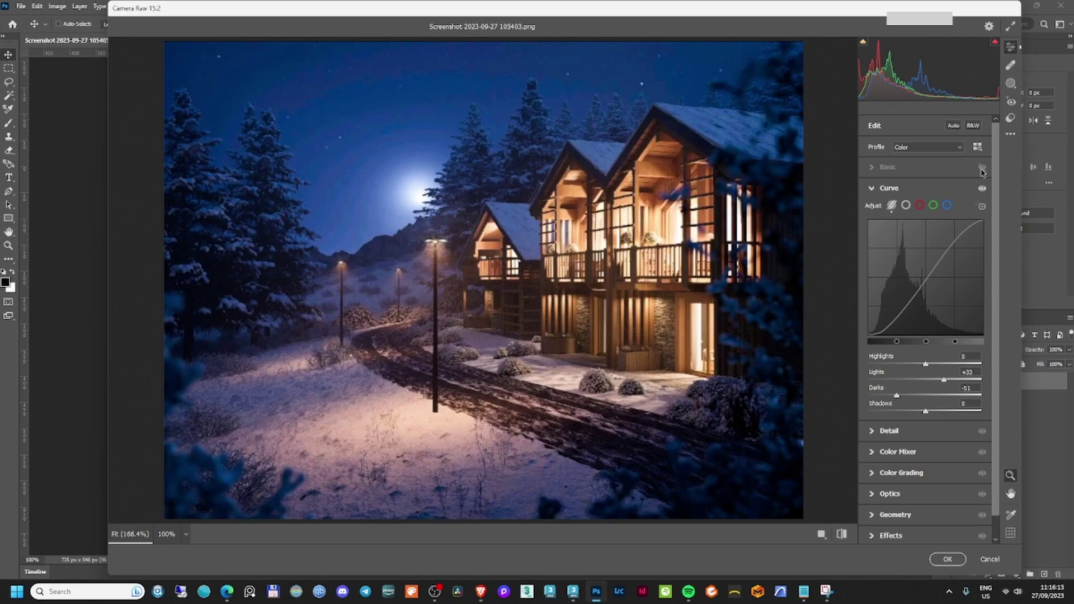
{"action": "left_click", "coordinate": [982, 168]}
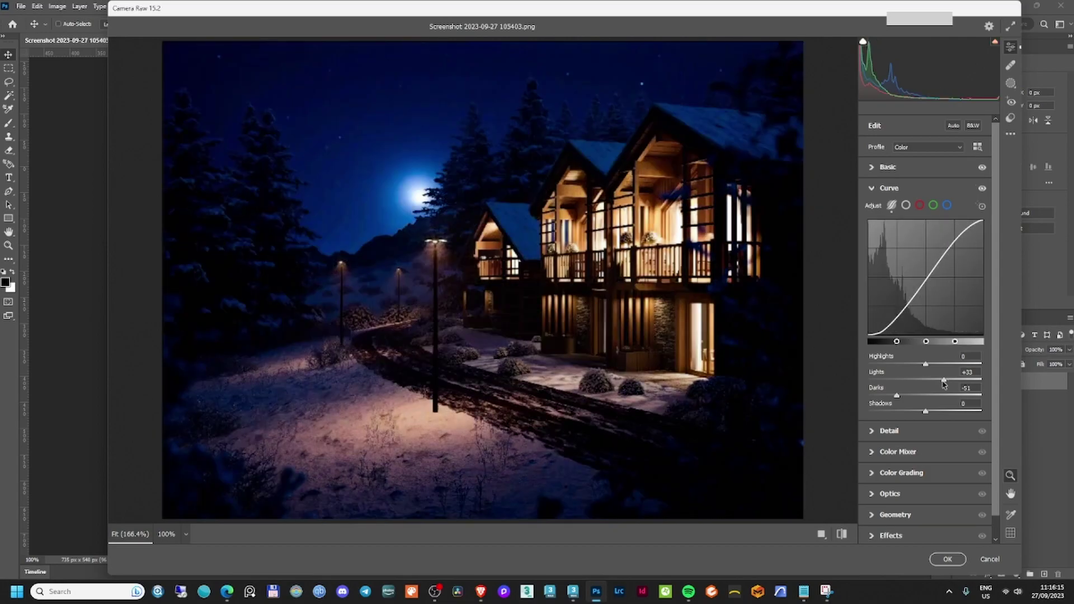
Reduce the parametric curve to Lights +3 and Darks -3, and compare the image with the Curve adjustments off and on.
{"action": "left_click_drag", "start_coordinate": [944, 383], "coordinate": [923, 398]}
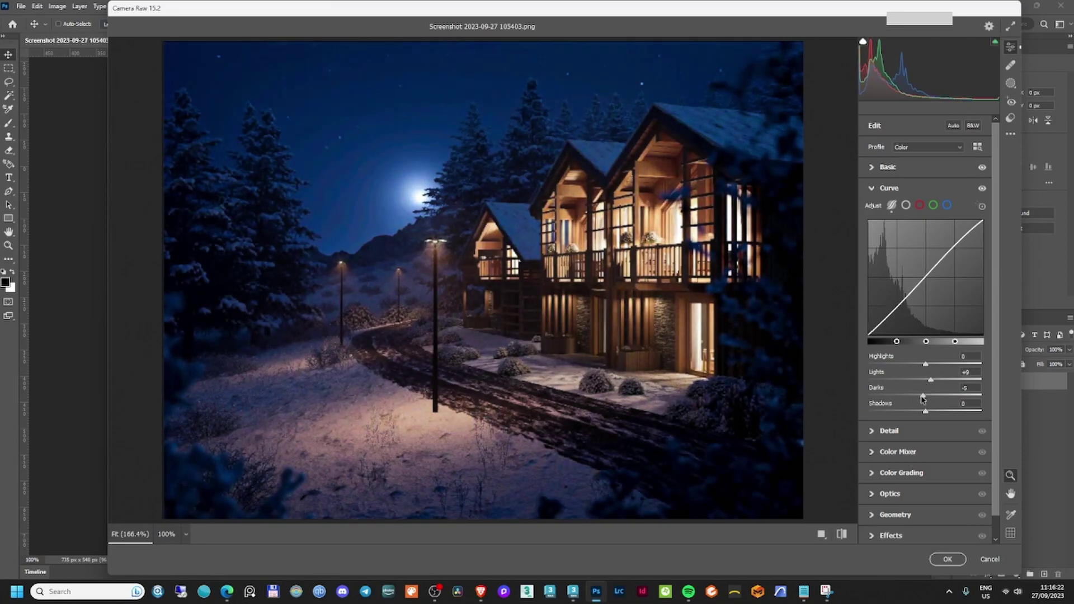
{"action": "left_click", "coordinate": [967, 372]}
{"action": "type", "text": "3"}
{"action": "key", "text": "Return"}
{"action": "left_click", "coordinate": [965, 388]}
{"action": "type", "text": "-3"}
{"action": "key", "text": "Return"}
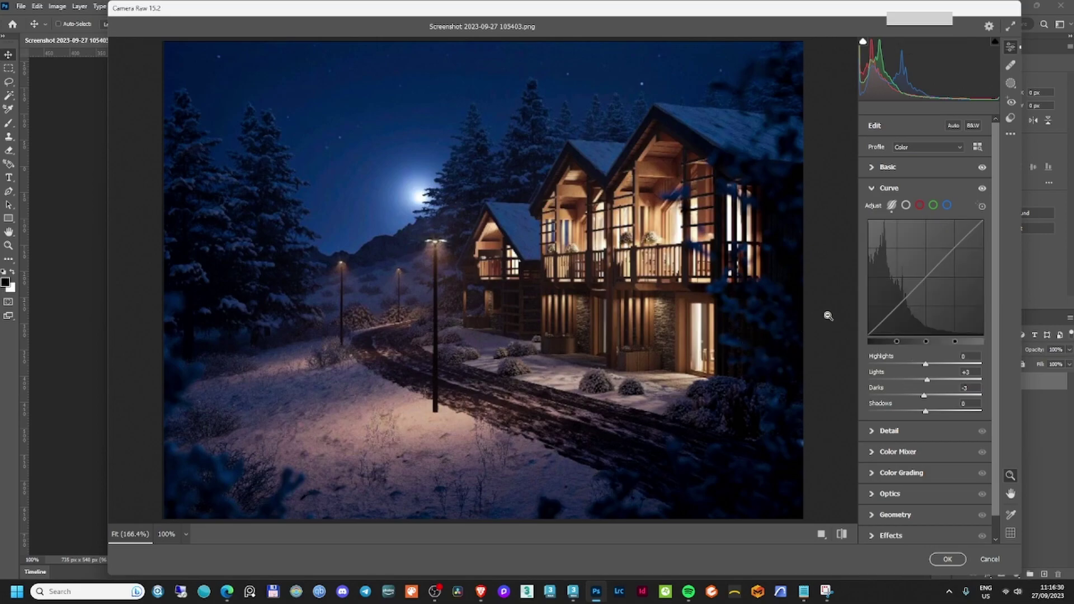
{"action": "left_click", "coordinate": [982, 189]}
{"action": "left_click", "coordinate": [983, 189]}
{"action": "left_click", "coordinate": [982, 189]}
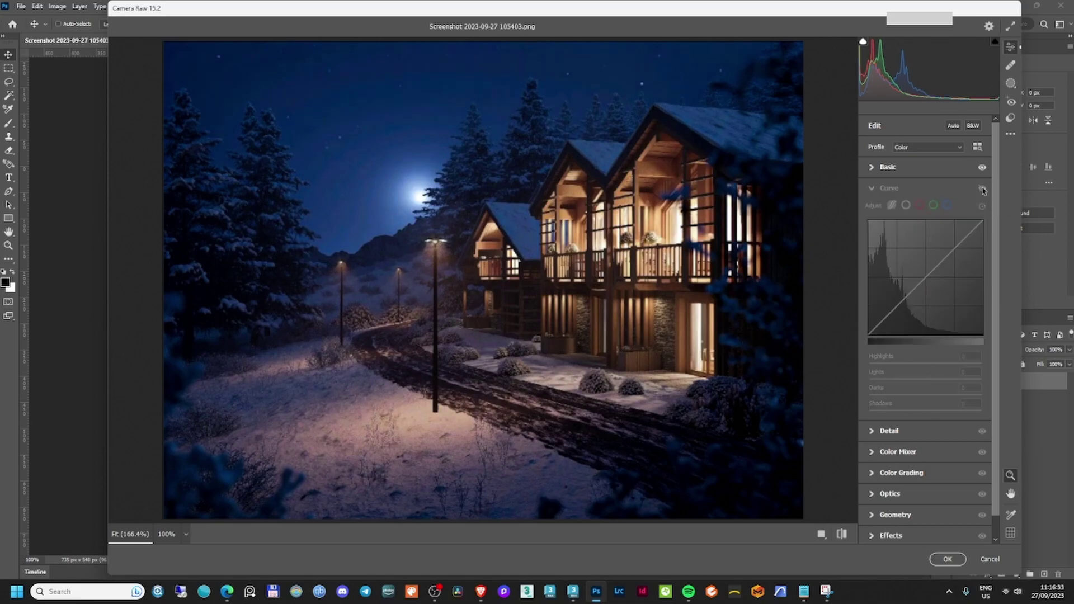
{"action": "left_click", "coordinate": [982, 189]}
Set the Detail Sharpening to 11 and look over the Color Mixer's HSL saturation settings.
{"action": "left_click", "coordinate": [873, 431]}
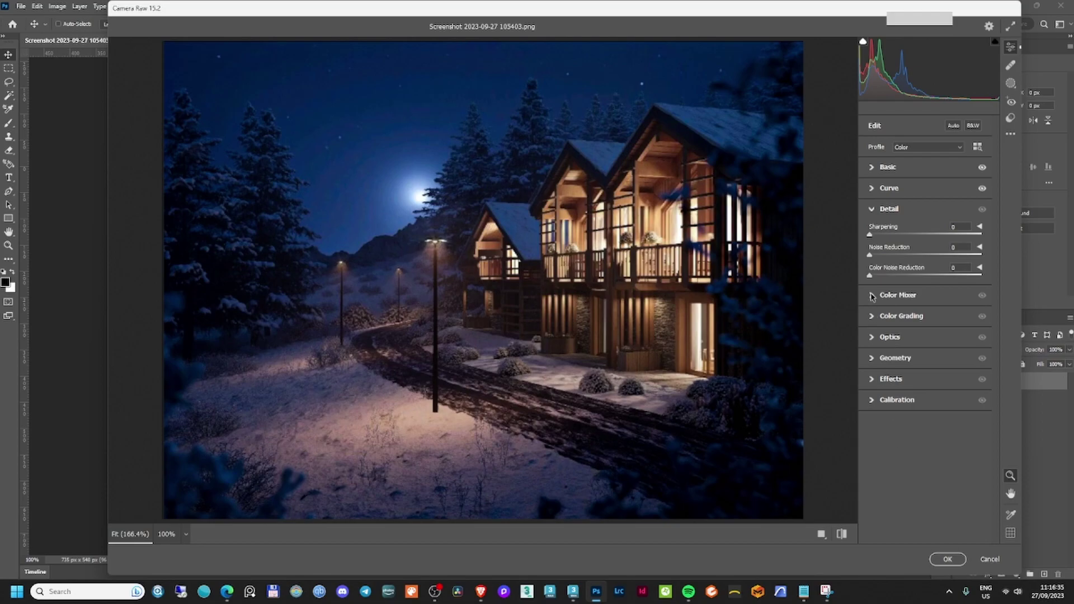
{"action": "left_click", "coordinate": [878, 235]}
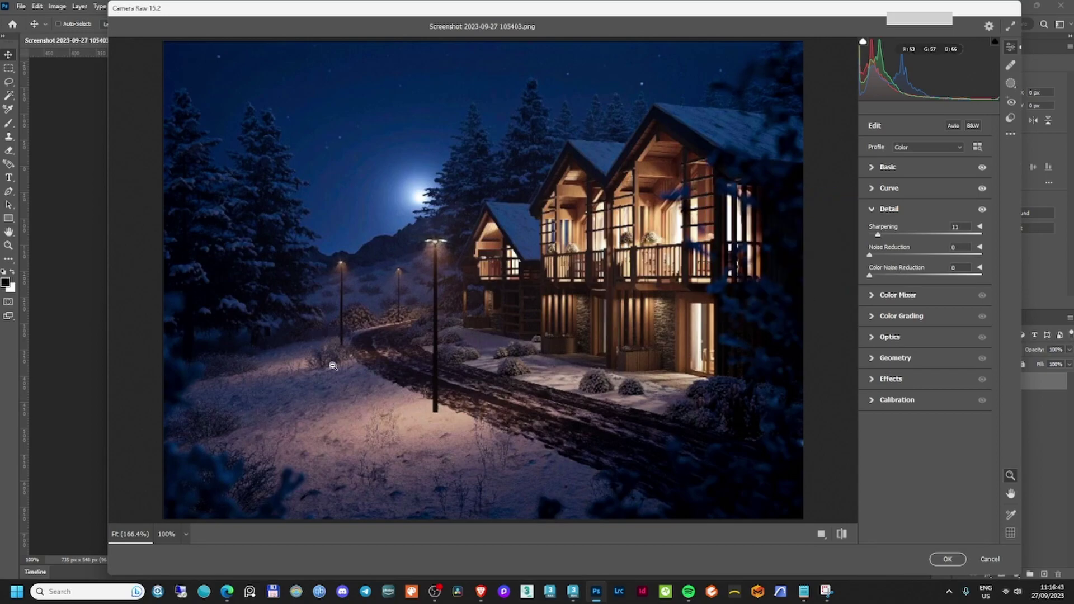
{"action": "left_click", "coordinate": [873, 297]}
{"action": "left_click", "coordinate": [877, 231]}
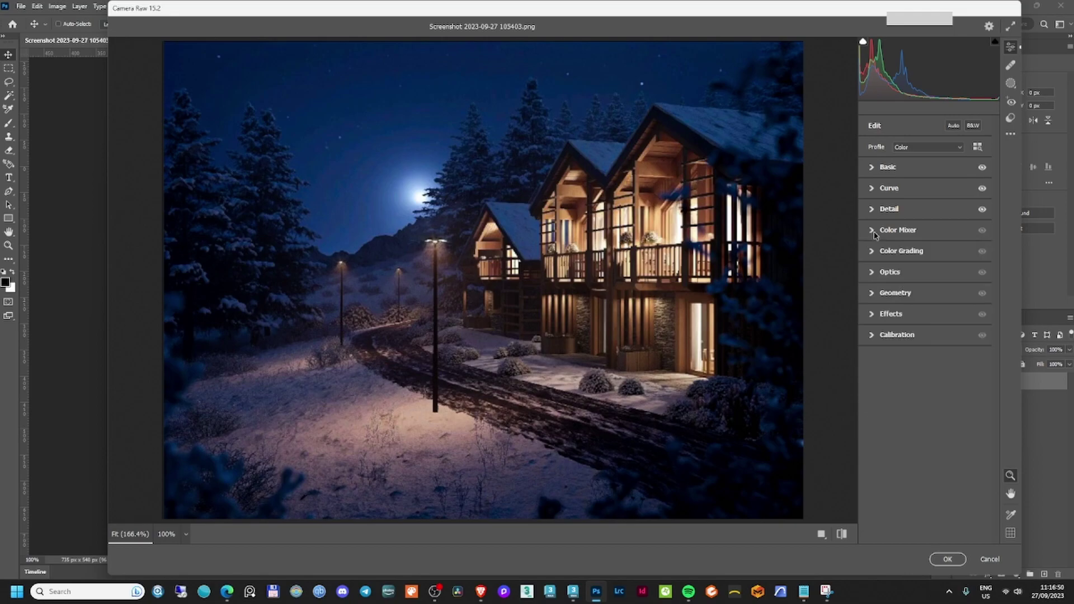
{"action": "left_click", "coordinate": [875, 231]}
{"action": "left_click", "coordinate": [874, 232]}
{"action": "left_click", "coordinate": [875, 232]}
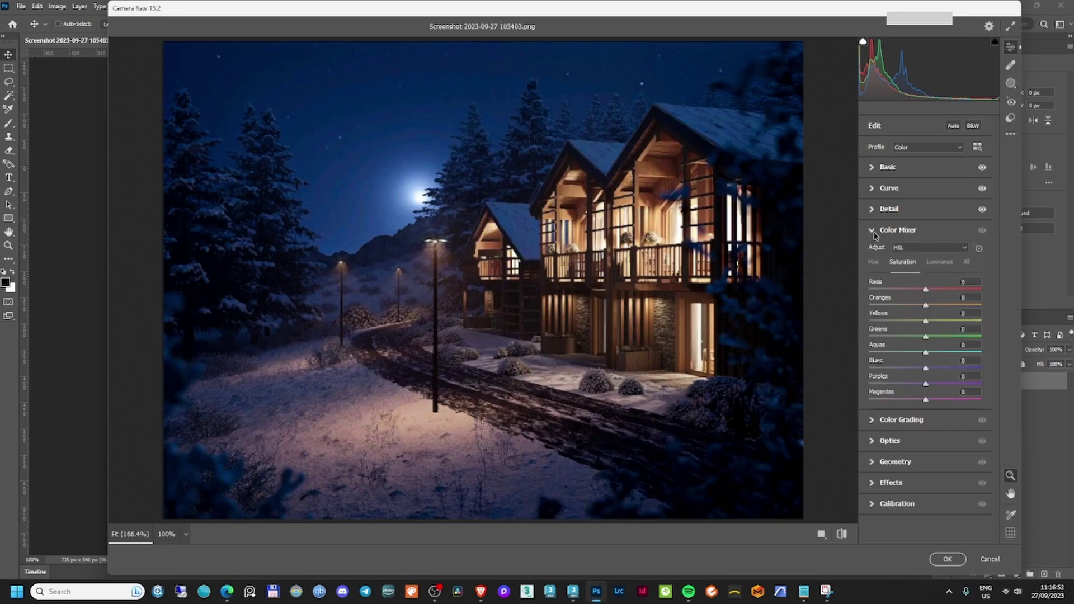
{"action": "left_click", "coordinate": [875, 231]}
Tint the highlights slightly orange in Color Grading and look over the manual Geometry transformations.
{"action": "left_click", "coordinate": [872, 252]}
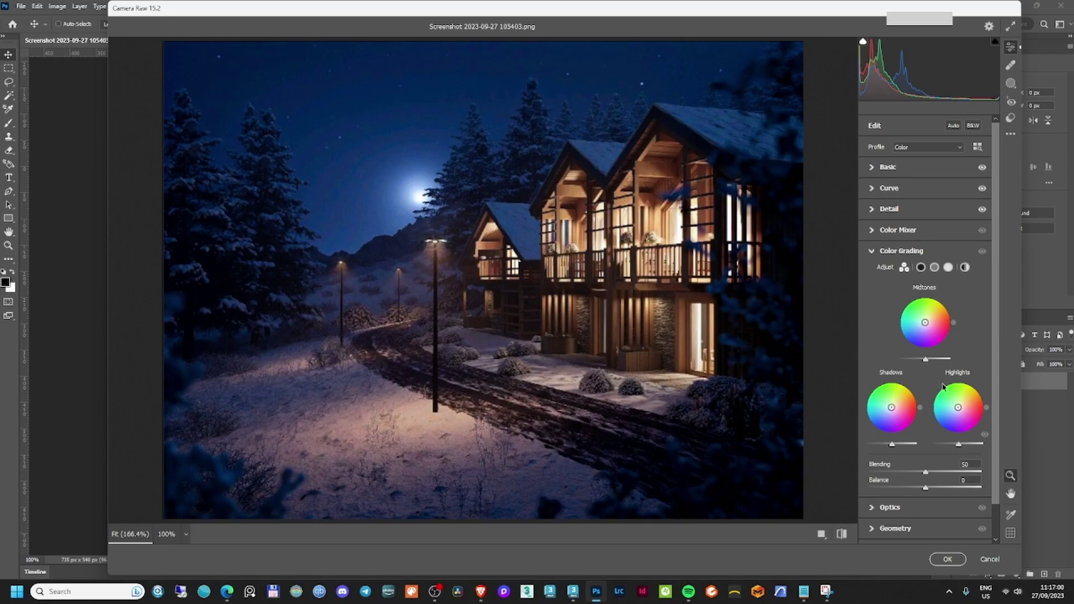
{"action": "mouse_move", "coordinate": [958, 408]}
{"action": "left_mouse_down"}
{"action": "mouse_move", "coordinate": [962, 417]}
{"action": "mouse_move", "coordinate": [951, 417]}
{"action": "mouse_move", "coordinate": [947, 399]}
{"action": "mouse_move", "coordinate": [963, 405]}
{"action": "left_mouse_up"}
{"action": "scroll", "coordinate": [900, 482], "scroll_direction": "down", "scroll_amount": 2}
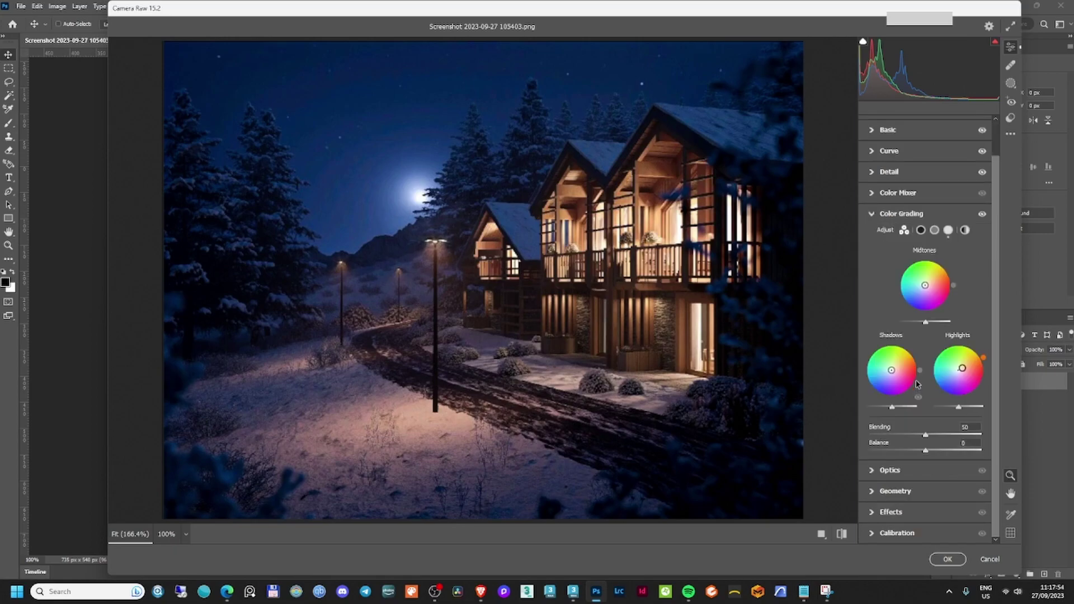
{"action": "left_click", "coordinate": [875, 493]}
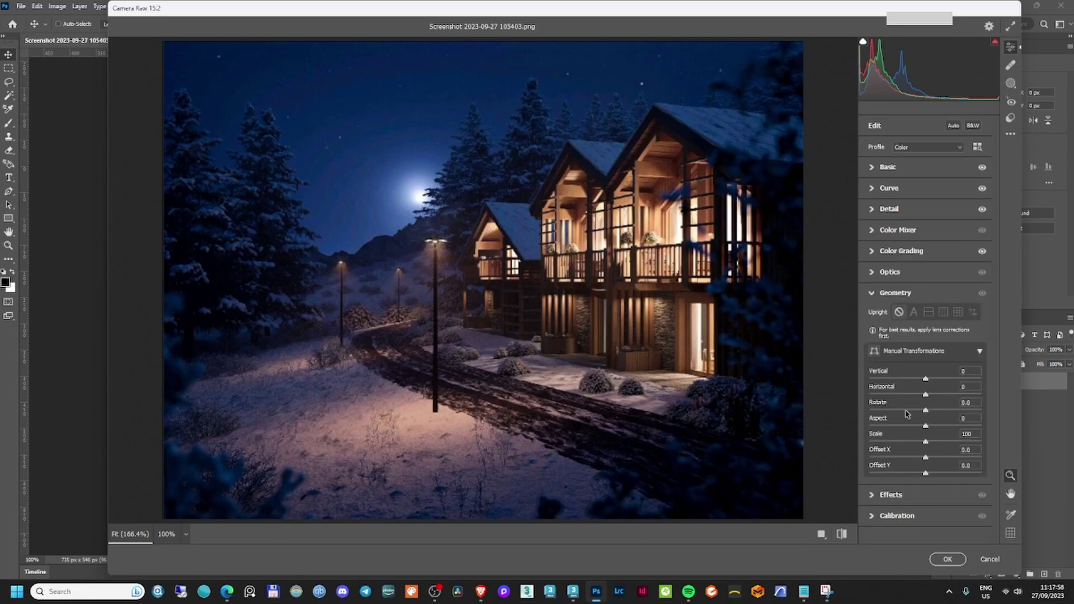
{"action": "left_click_drag", "start_coordinate": [926, 379], "coordinate": [926, 383]}
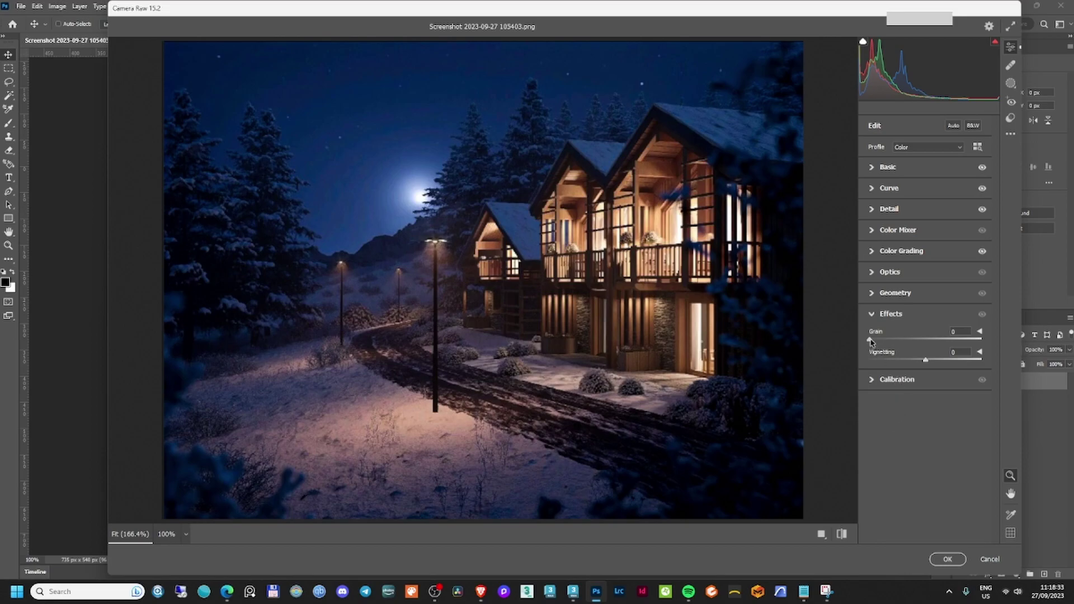
Try a little Grain, bring it back down to a minimum, and apply the Camera Raw adjustments to the image.
{"action": "left_click_drag", "start_coordinate": [871, 341], "coordinate": [876, 342]}
{"action": "left_click_drag", "start_coordinate": [874, 343], "coordinate": [871, 346]}
{"action": "left_click", "coordinate": [878, 383]}
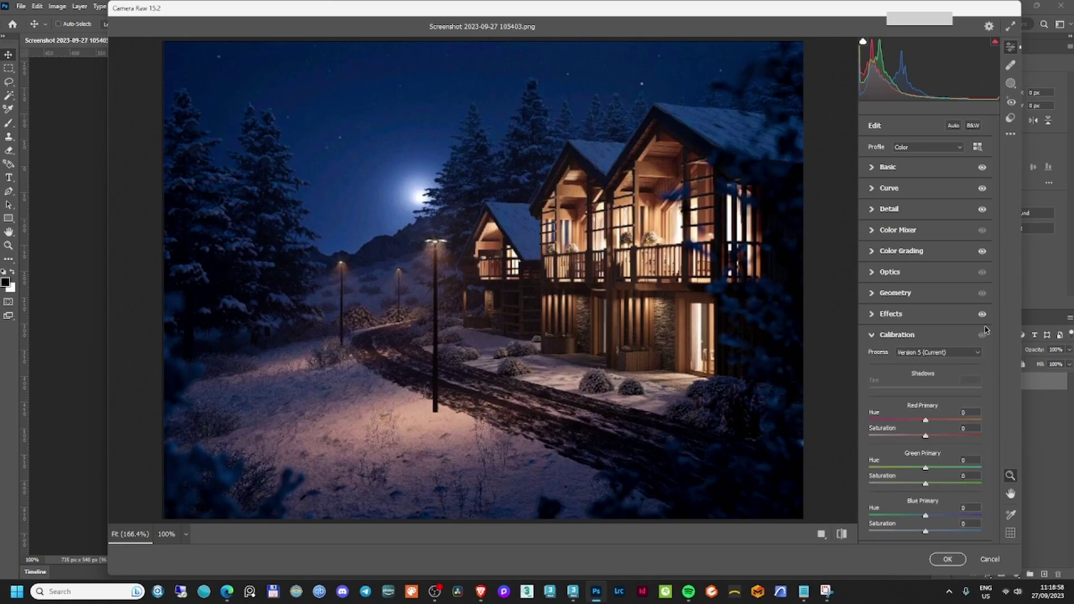
{"action": "left_click", "coordinate": [950, 559]}
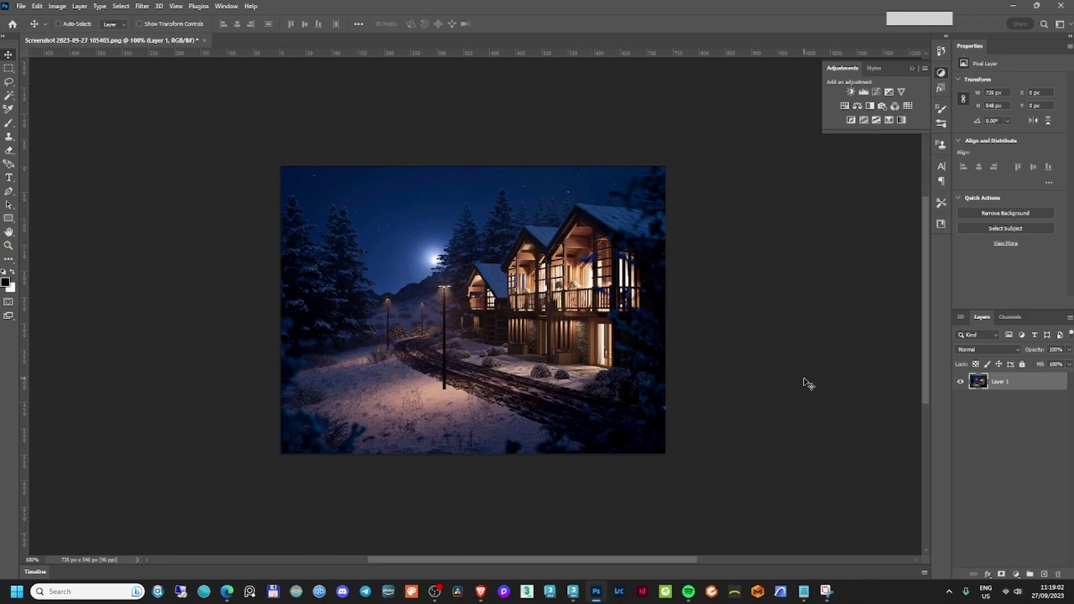
Undo the filter on the original layer and put the color-graded version on a separate layer above it.
{"action": "key", "text": "ctrl+a"}
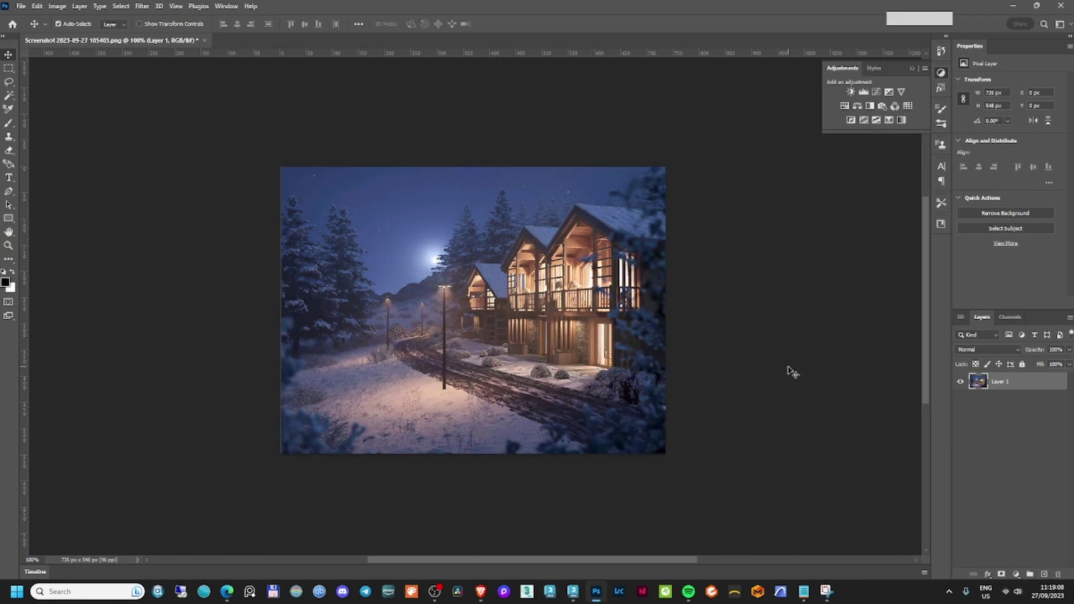
{"action": "key", "text": "ctrl+shift+n"}
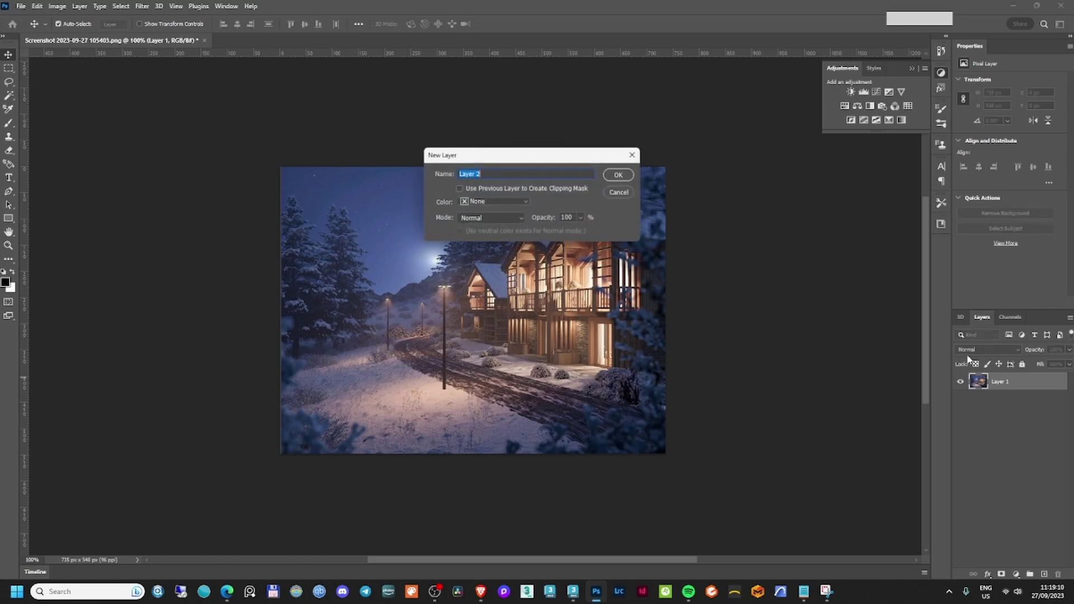
{"action": "key", "text": "Return"}
{"action": "key", "text": "ctrl+alt+shift+e"}
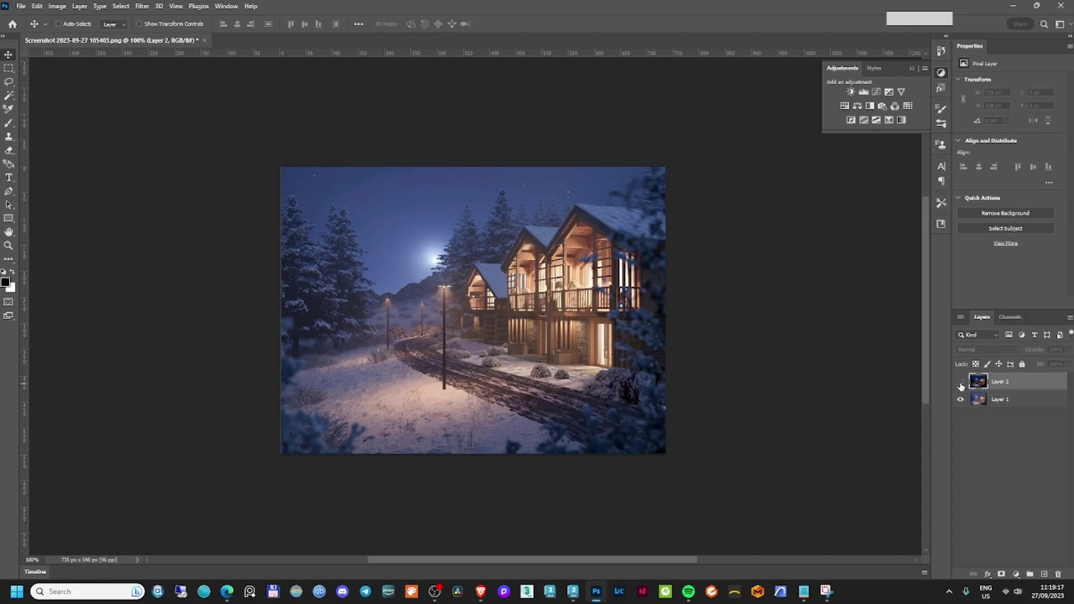
Compare the color-graded layer with the original by toggling its visibility, and examine the moon and house up close.
{"action": "left_click", "coordinate": [961, 383]}
{"action": "left_click", "coordinate": [961, 384]}
{"action": "left_click", "coordinate": [961, 383]}
{"action": "scroll", "coordinate": [436, 269], "scroll_direction": "up", "scroll_amount": 3}
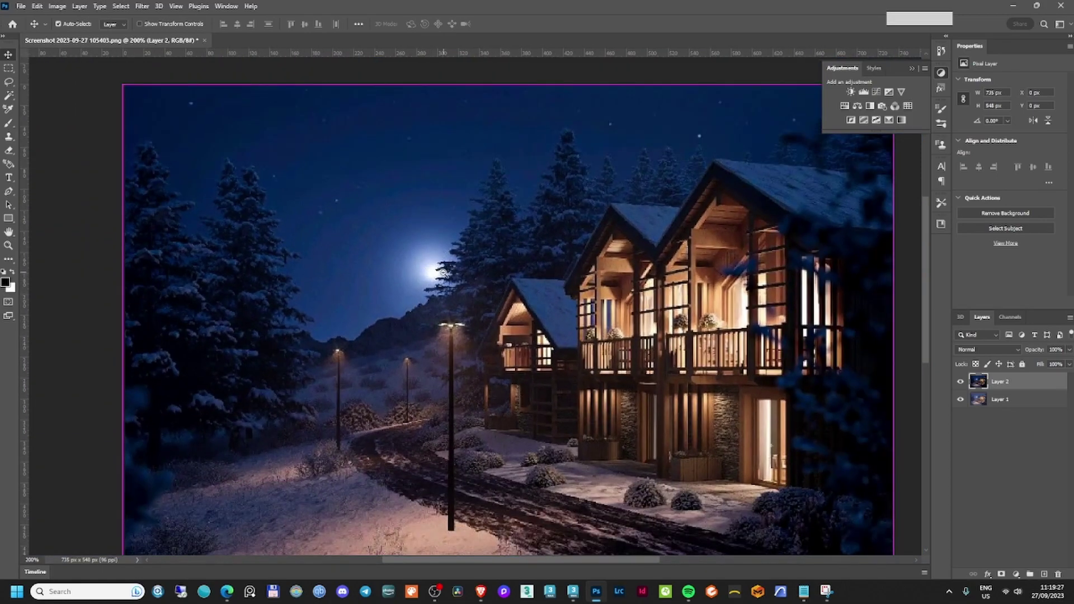
{"action": "scroll", "coordinate": [436, 268], "scroll_direction": "down", "scroll_amount": 3}
{"action": "scroll", "coordinate": [442, 277], "scroll_direction": "up", "scroll_amount": 1}
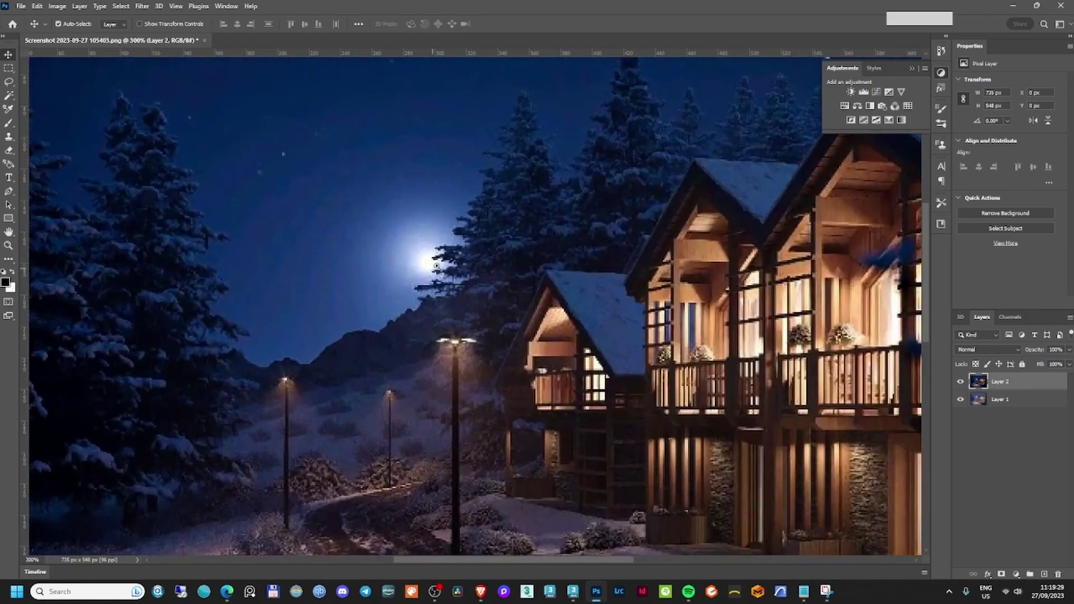
{"action": "scroll", "coordinate": [436, 267], "scroll_direction": "down", "scroll_amount": 3}
{"action": "scroll", "coordinate": [435, 271], "scroll_direction": "up", "scroll_amount": 2}
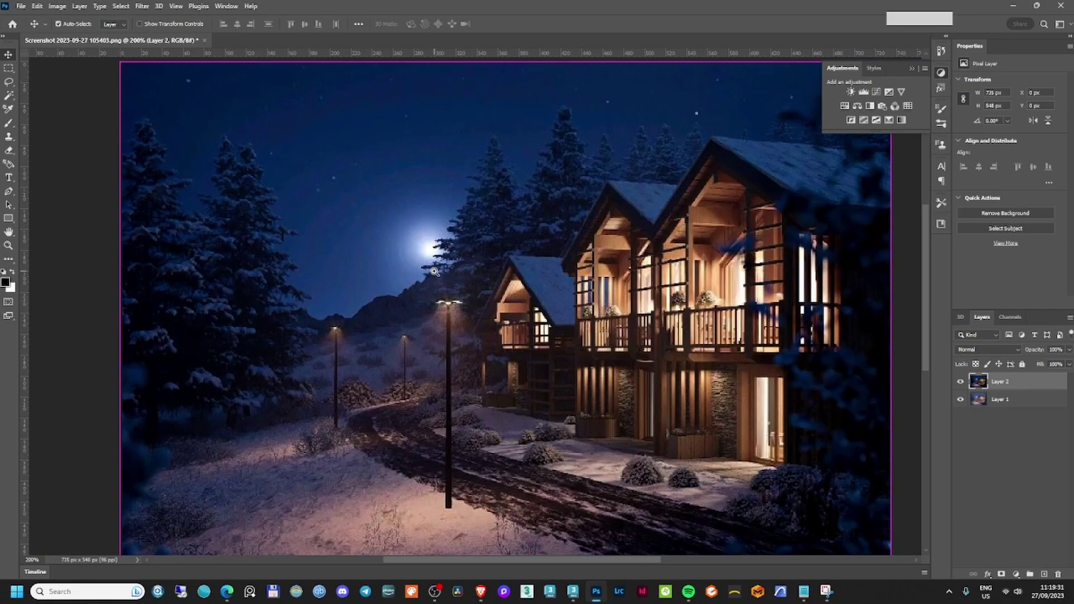
{"action": "scroll", "coordinate": [457, 293], "scroll_direction": "down", "scroll_amount": 1}
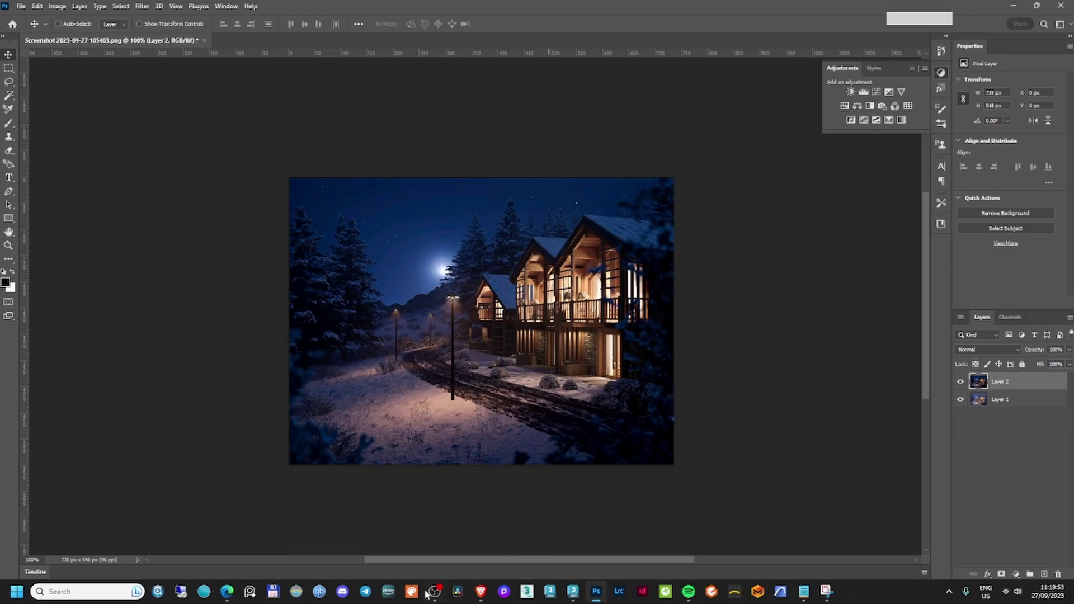
Switch to the Brave browser, search the web for "moon" photos, and open the preview of Unsplash's full-moon picture.
{"action": "left_click", "coordinate": [250, 591]}
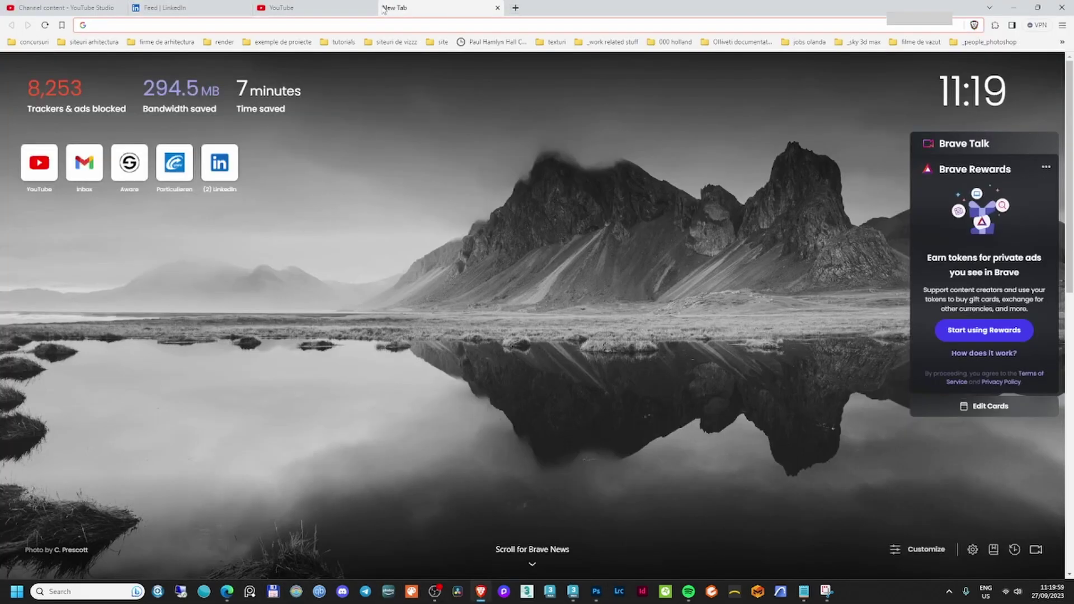
{"action": "type", "text": "moon"}
{"action": "key", "text": "Return"}
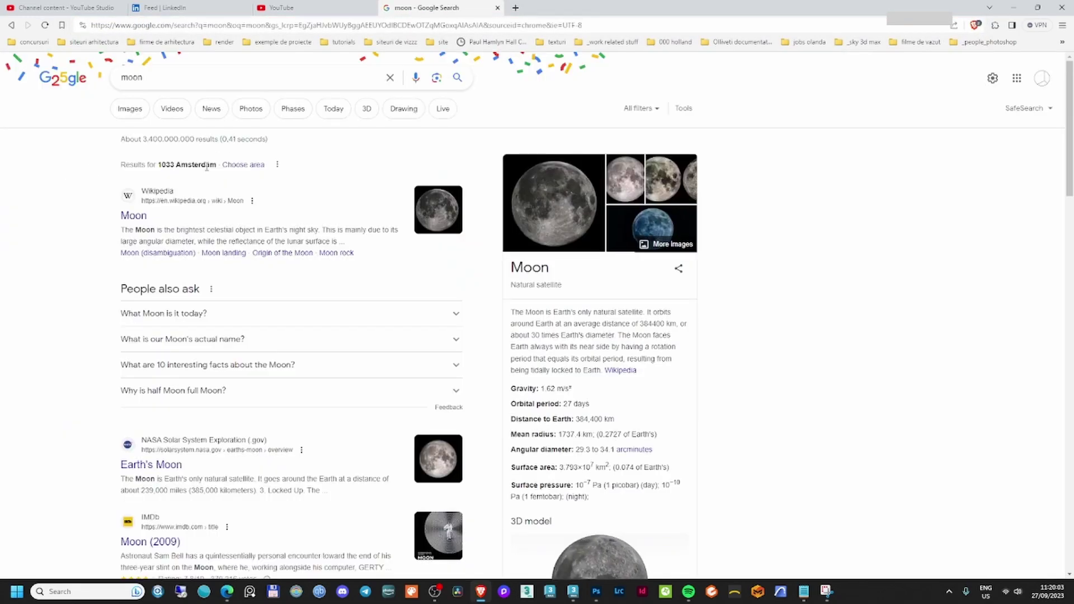
{"action": "left_click", "coordinate": [200, 241]}
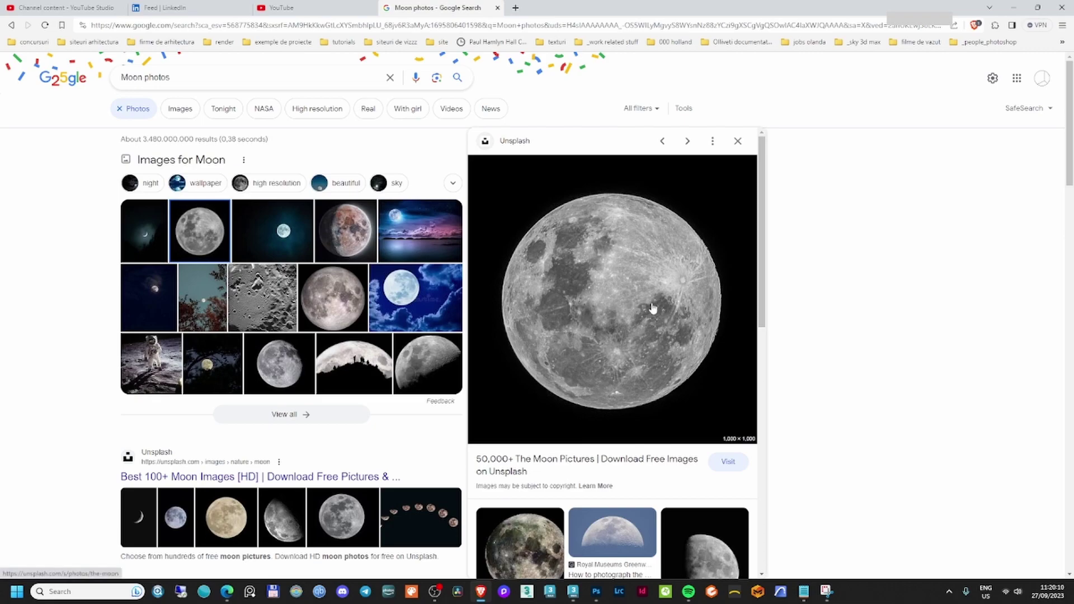
Download the full-moon photo from Unsplash as a JPEG image to the Desktop.
{"action": "left_click", "coordinate": [649, 306]}
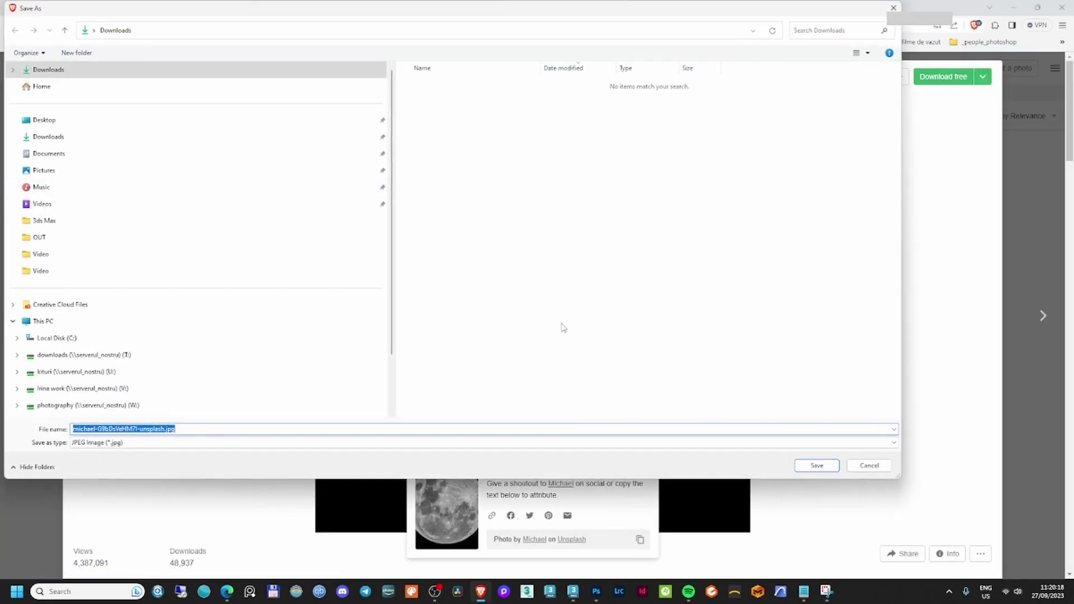
{"action": "left_click", "coordinate": [44, 120]}
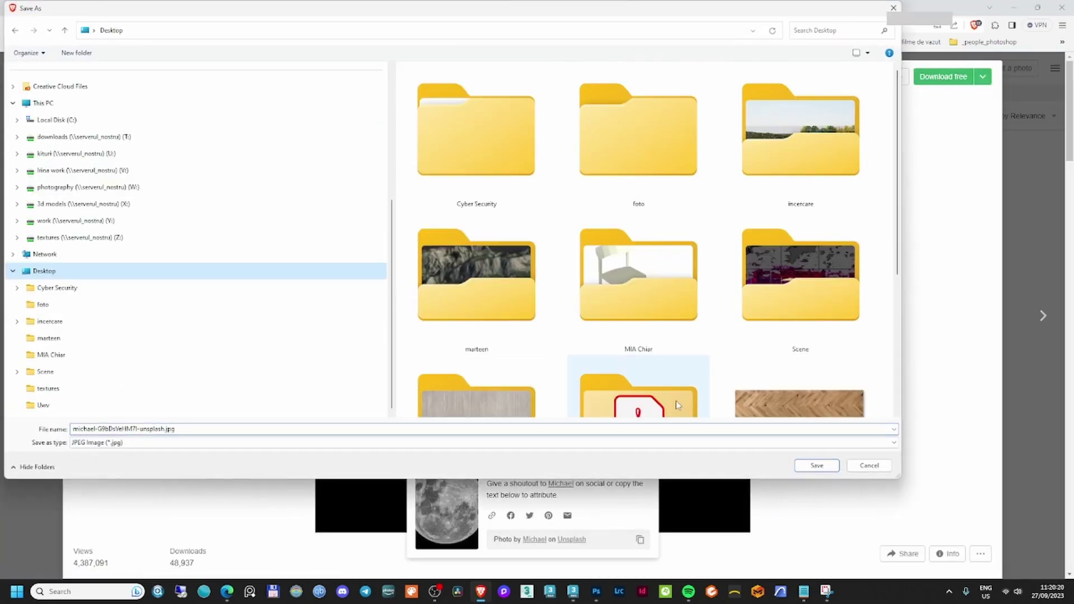
{"action": "left_click", "coordinate": [820, 465]}
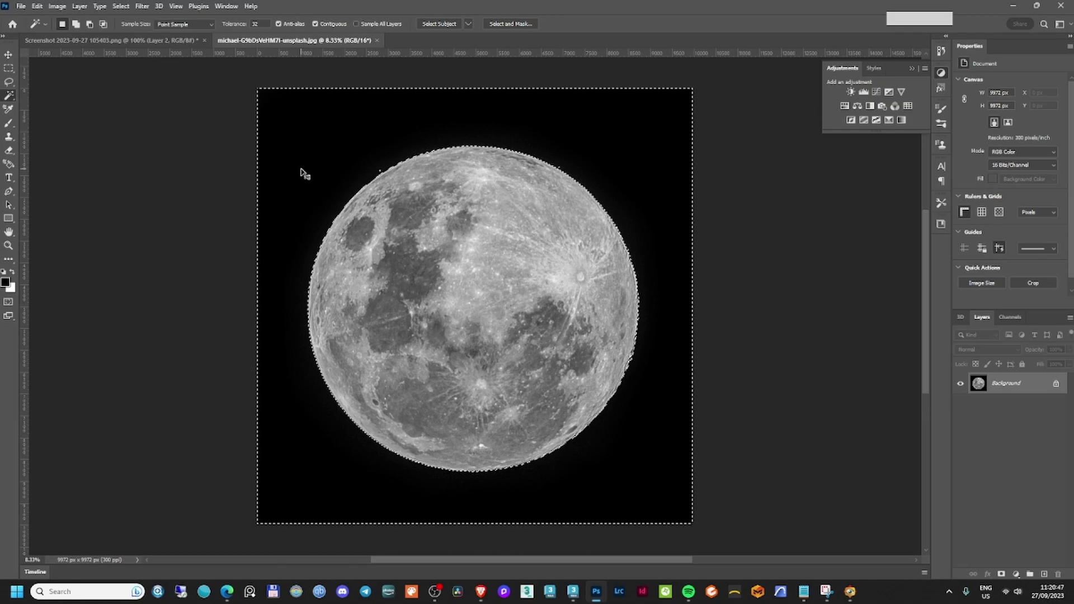
In Photoshop, drop the current selection on the moon photo and select the moon with a rectangular Object Selection.
{"action": "key", "text": "ctrl+d"}
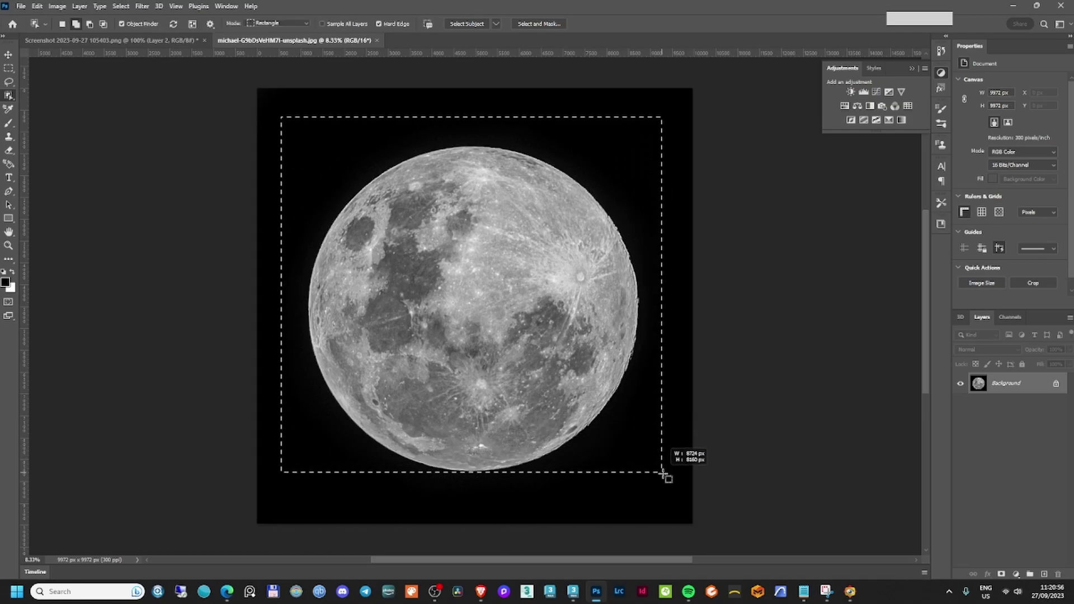
{"action": "left_click_drag", "start_coordinate": [668, 473], "coordinate": [667, 488]}
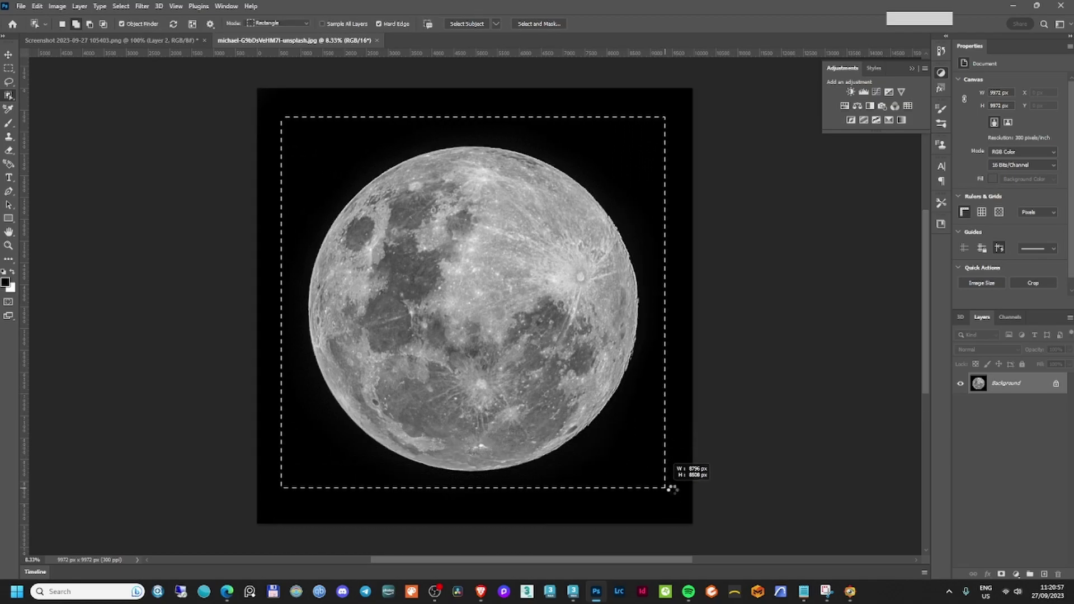
{"action": "left_click_drag", "start_coordinate": [666, 488], "coordinate": [667, 479]}
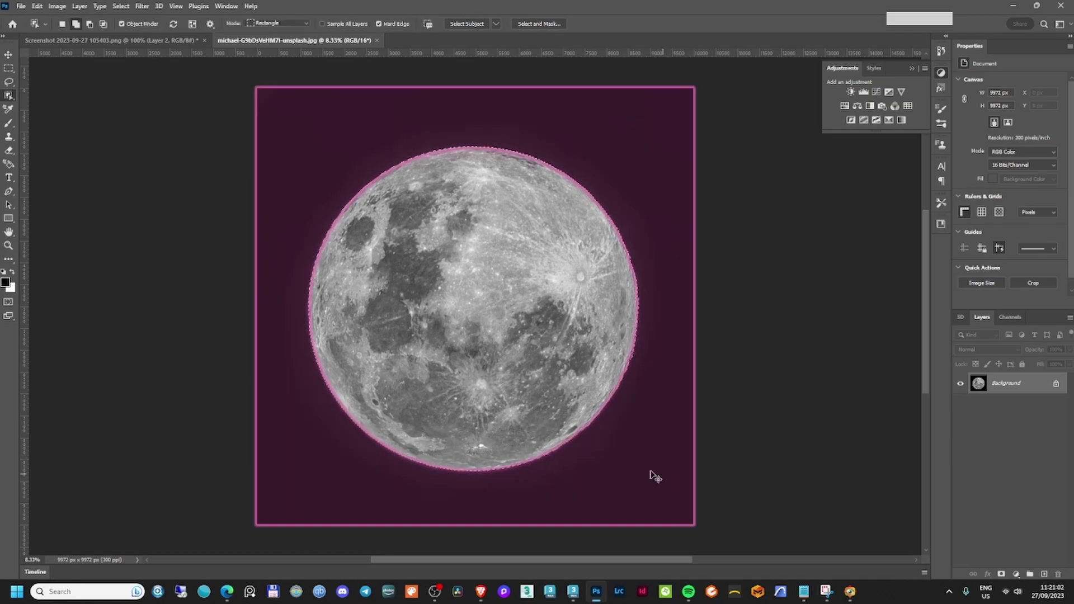
Copy the selected moon and paste it as a new layer into the house render document.
{"action": "key", "text": "ctrl+c"}
{"action": "left_click", "coordinate": [145, 40]}
{"action": "key", "text": "ctrl+v"}
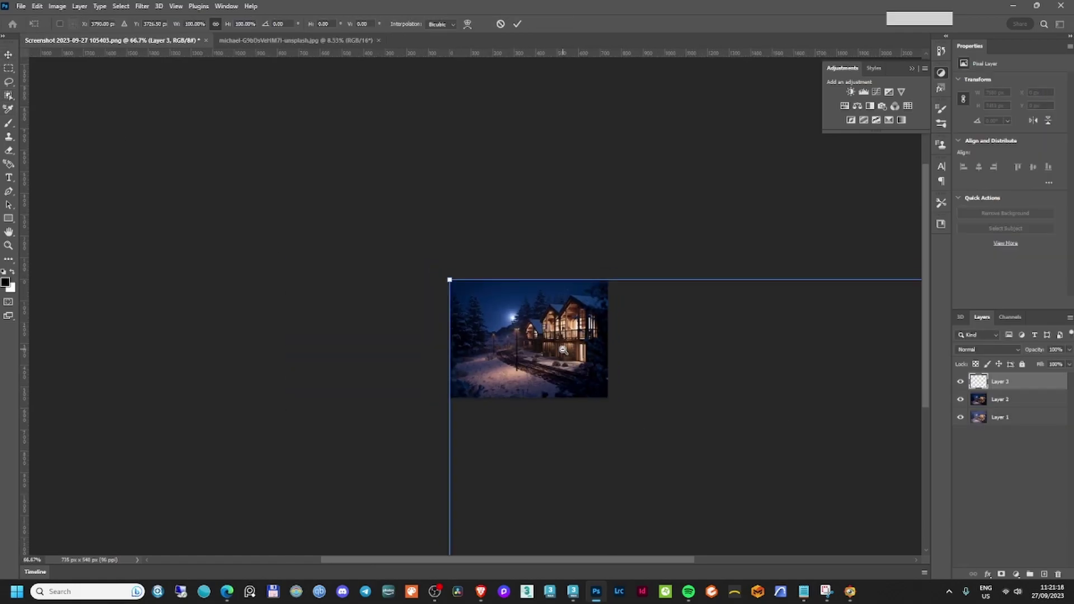
Scale the pasted moon down to about 40 px wide and place it over the glowing moon beside the trees.
{"action": "scroll", "coordinate": [564, 350], "scroll_direction": "down", "scroll_amount": 7}
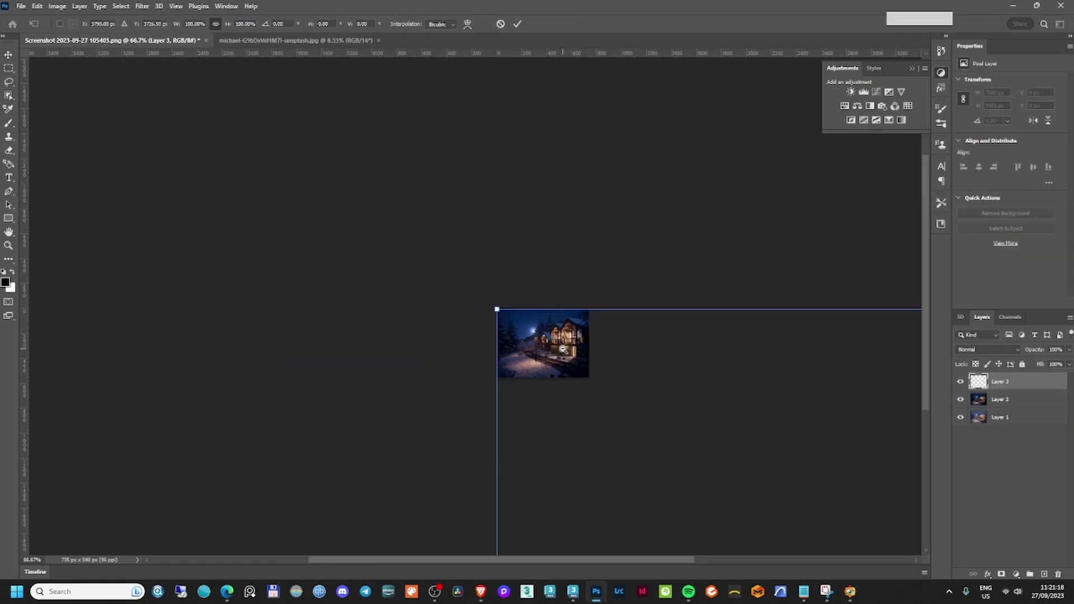
{"action": "left_click_drag", "start_coordinate": [656, 412], "coordinate": [607, 322]}
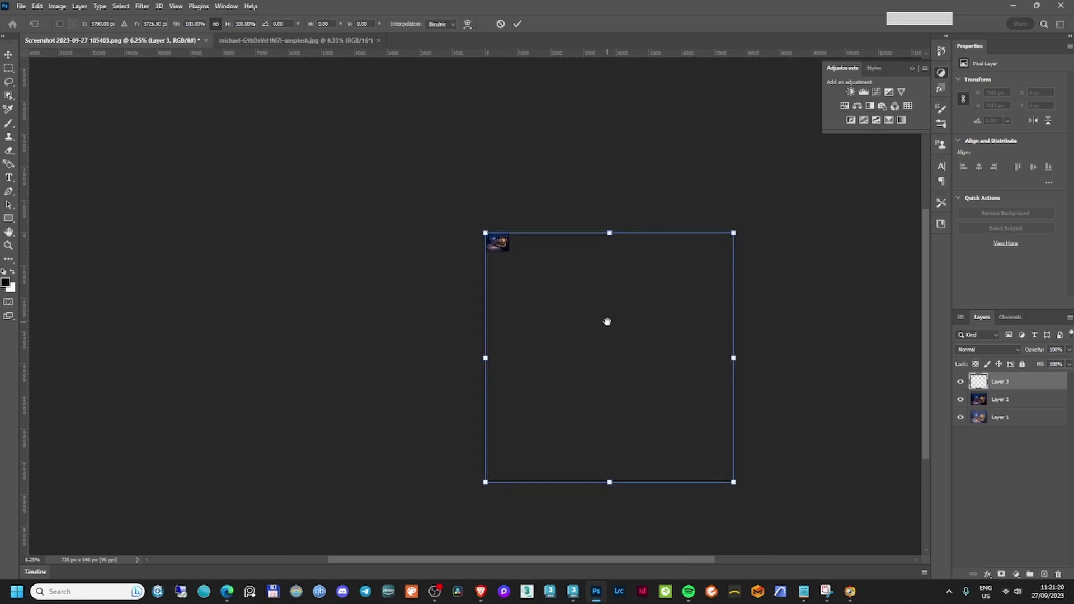
{"action": "left_click_drag", "start_coordinate": [735, 485], "coordinate": [500, 227]}
{"action": "scroll", "coordinate": [517, 256], "scroll_direction": "up", "scroll_amount": 2}
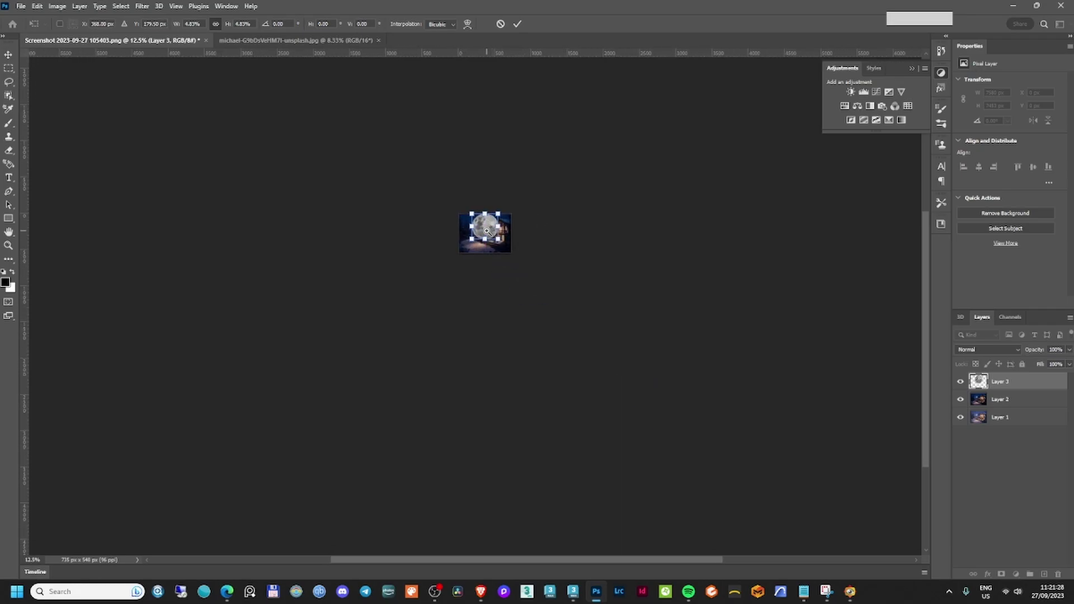
{"action": "scroll", "coordinate": [487, 230], "scroll_direction": "up", "scroll_amount": 1}
{"action": "scroll", "coordinate": [487, 230], "scroll_direction": "up", "scroll_amount": 6}
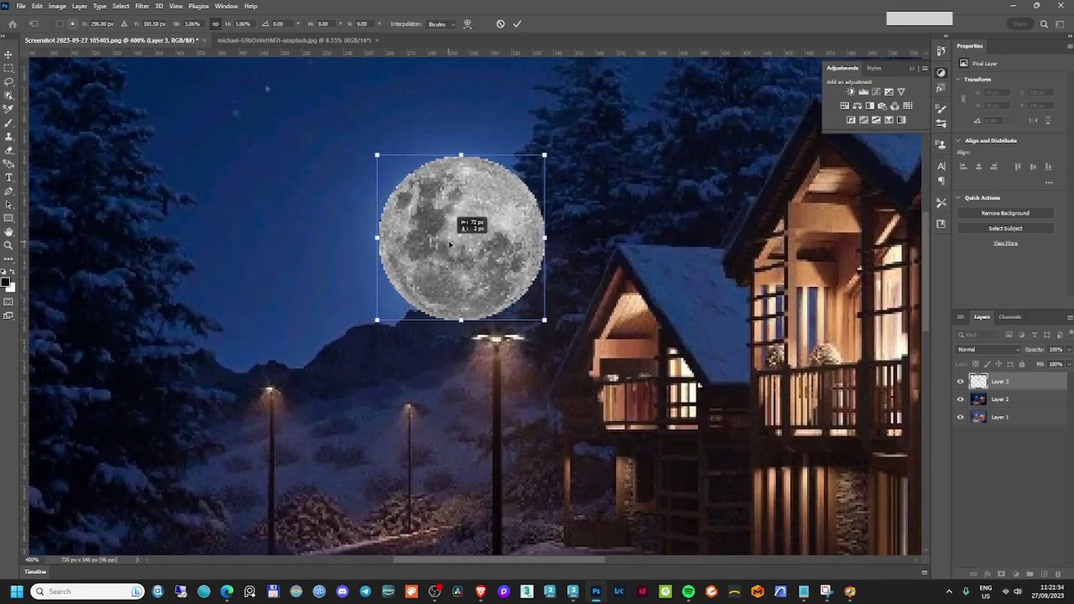
{"action": "left_click_drag", "start_coordinate": [547, 319], "coordinate": [498, 281]}
{"action": "key", "text": "Return"}
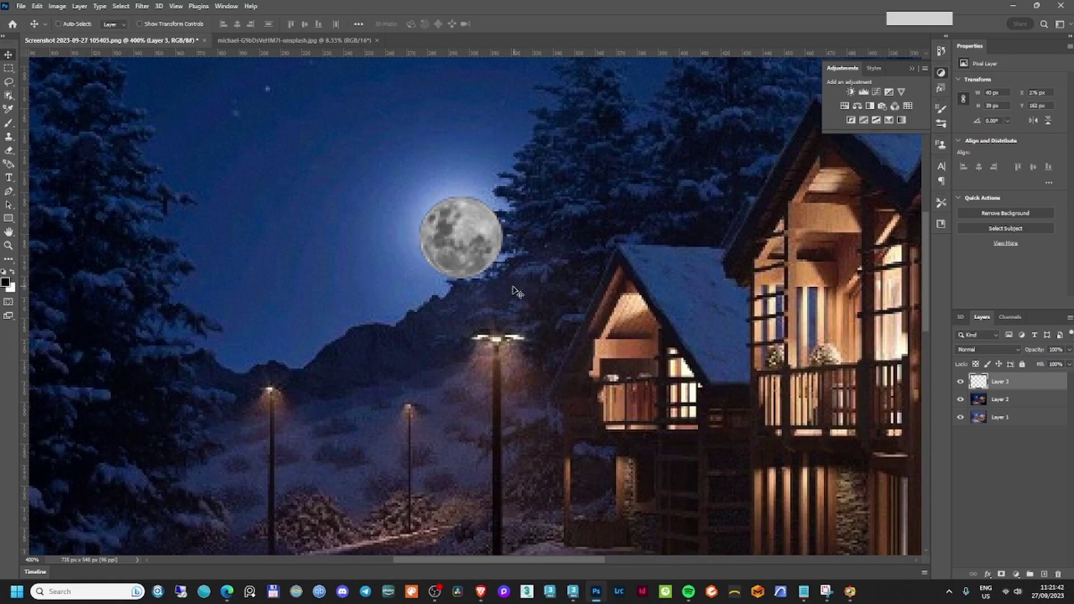
Scale the pasted moon down to about 32 px wide so it fits over the original glowing moon.
{"action": "scroll", "coordinate": [511, 286], "scroll_direction": "down", "scroll_amount": 4}
{"action": "scroll", "coordinate": [509, 286], "scroll_direction": "up", "scroll_amount": 5}
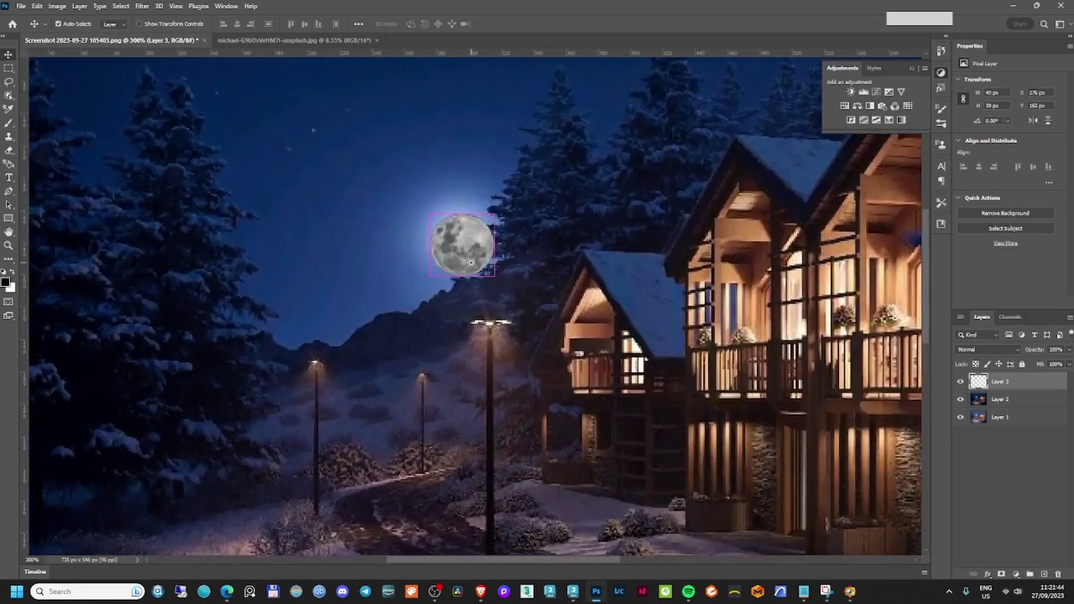
{"action": "key", "text": "ctrl+t"}
{"action": "left_click_drag", "start_coordinate": [508, 287], "coordinate": [497, 276]}
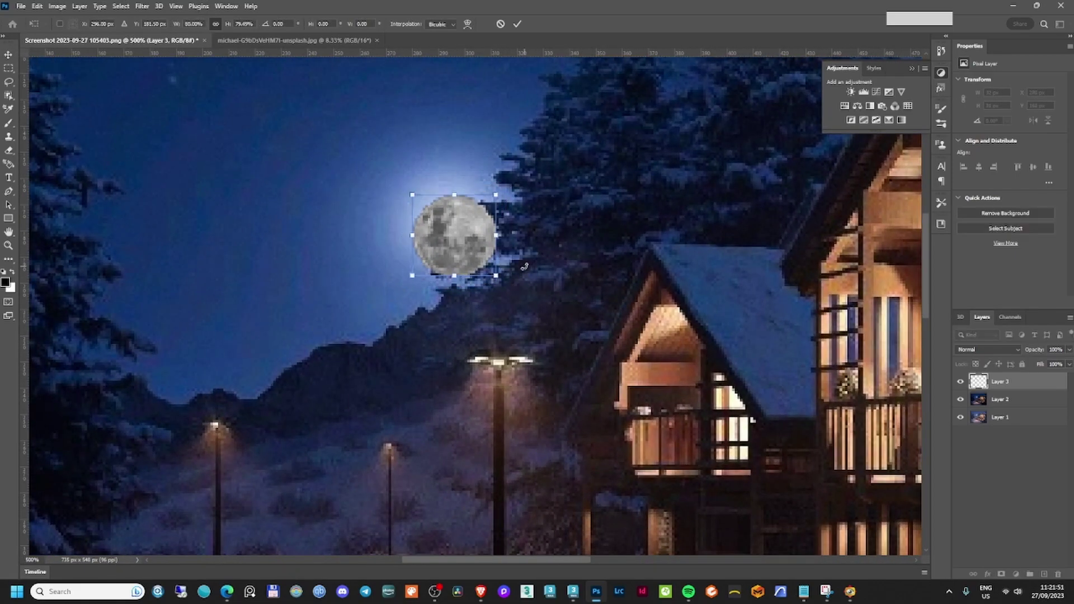
{"action": "key", "text": "Return"}
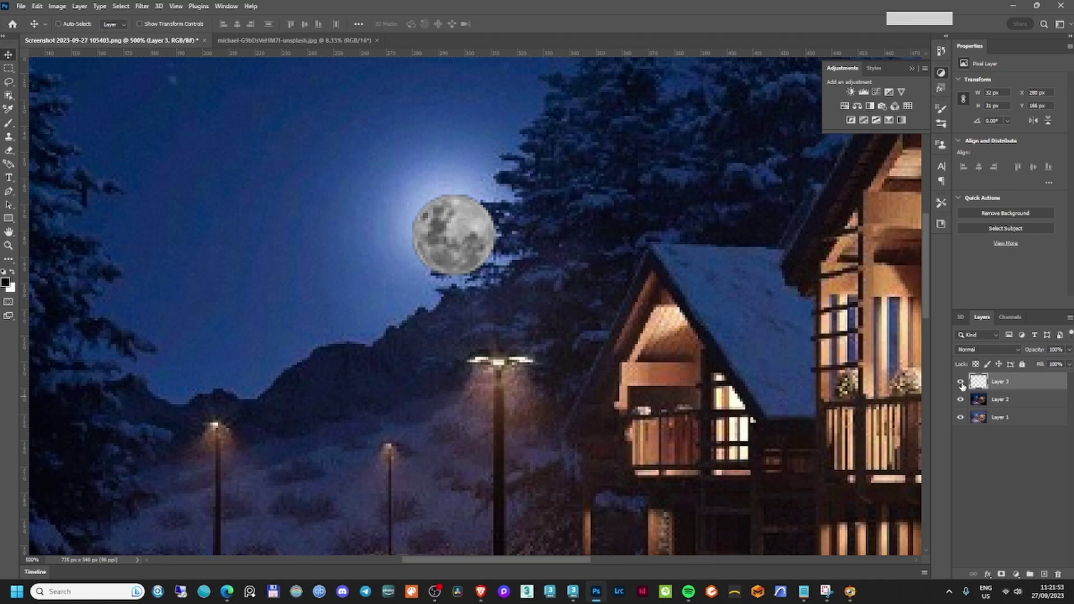
Compare the image with and without the pasted moon and lower its layer opacity to 41%.
{"action": "left_click", "coordinate": [961, 381]}
{"action": "left_click", "coordinate": [961, 381]}
{"action": "left_click", "coordinate": [1070, 349]}
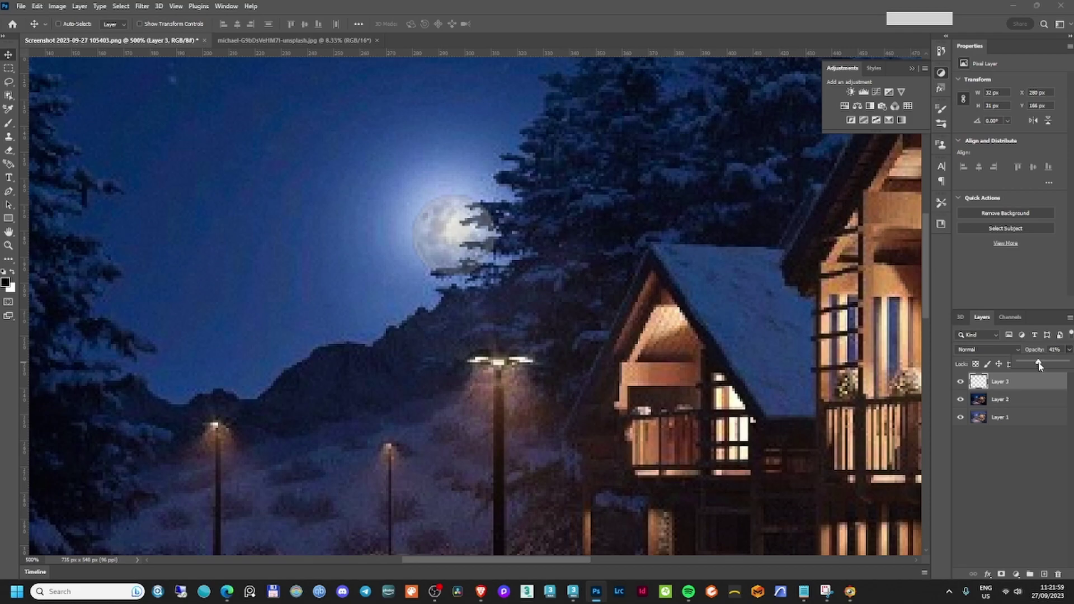
{"action": "left_click", "coordinate": [1000, 400]}
{"action": "key", "text": "w"}
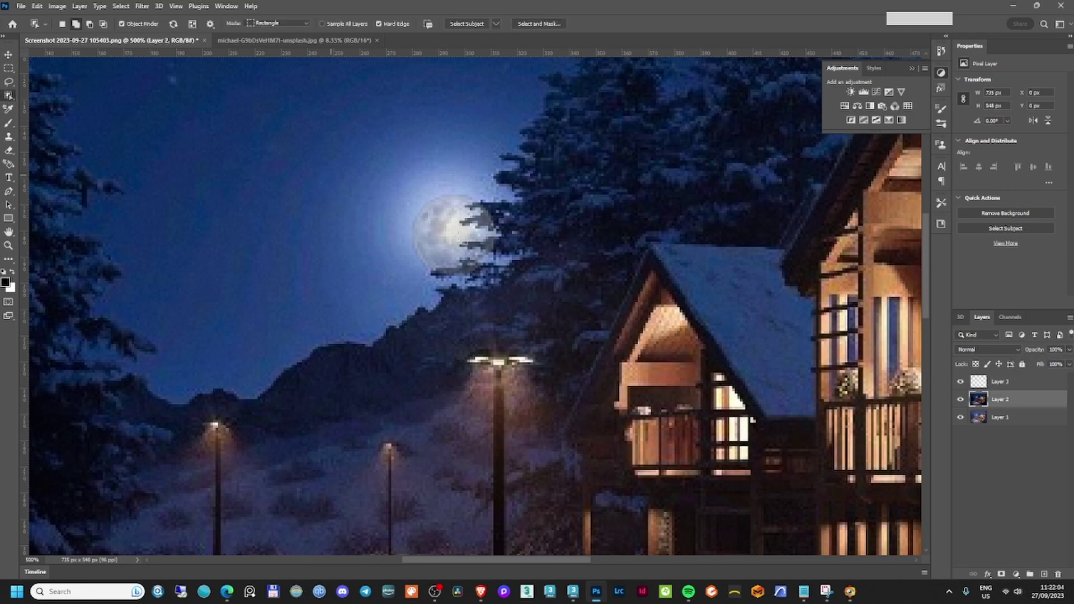
{"action": "left_click_drag", "start_coordinate": [367, 177], "coordinate": [548, 294]}
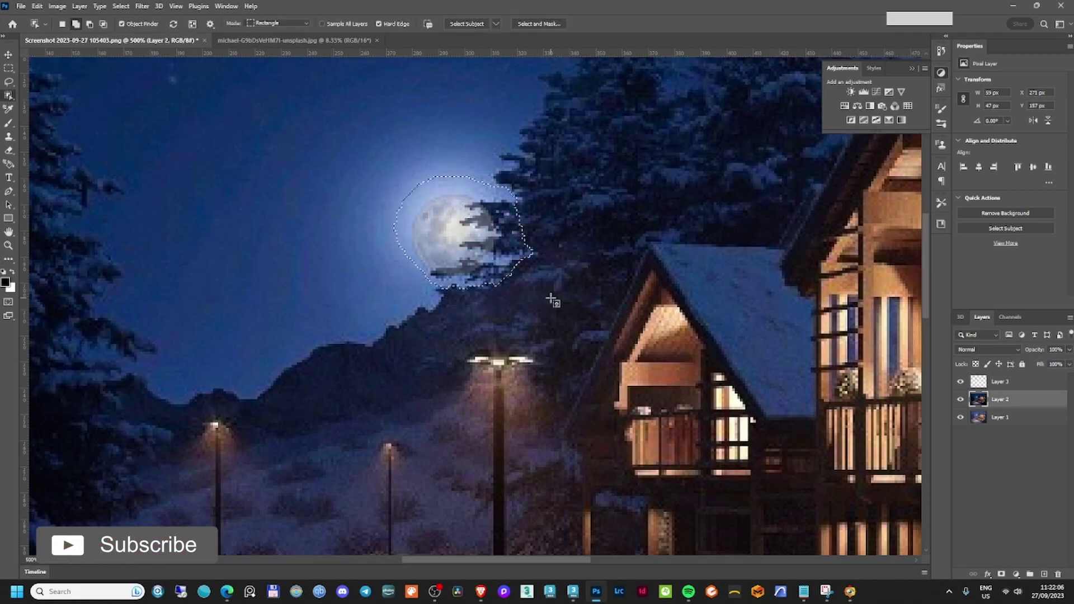
{"action": "key", "text": "ctrl+d"}
Add a white layer mask to the pasted moon layer.
{"action": "key", "text": "ctrl+plus"}
{"action": "key", "text": "ctrl+plus"}
{"action": "key", "text": "ctrl+plus"}
{"action": "key", "text": "ctrl+plus"}
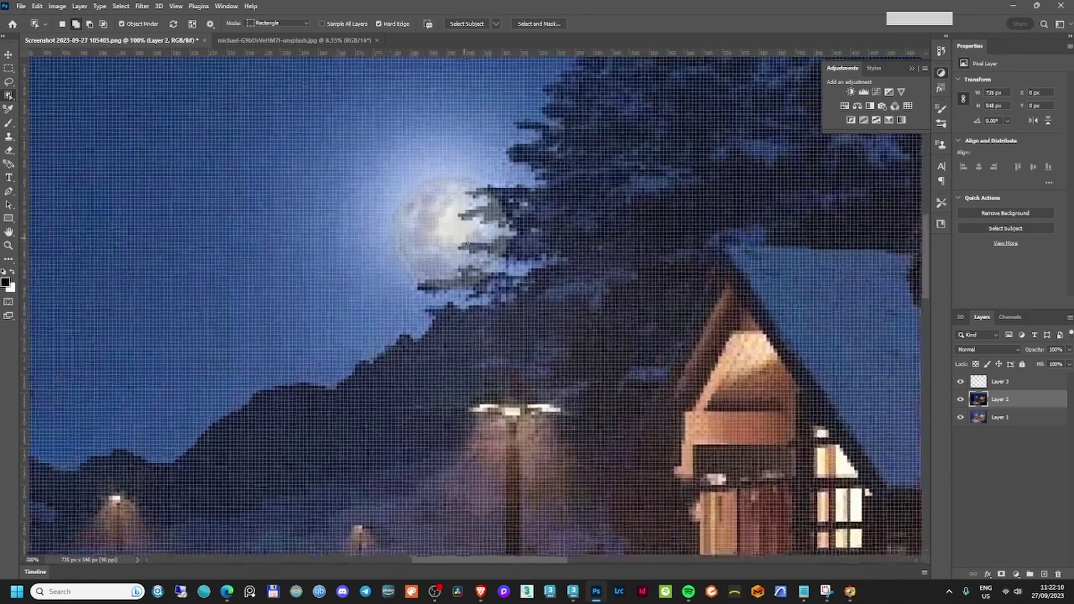
{"action": "key", "text": "alt+bracketright"}
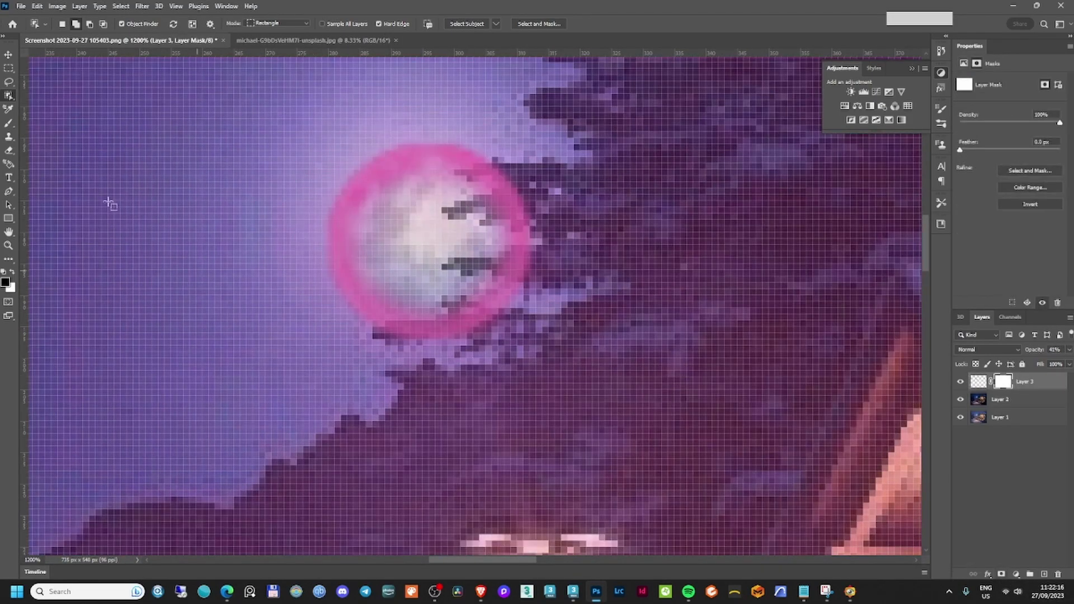
{"action": "key", "text": "backslash"}
{"action": "key", "text": "backslash"}
Paint black on the moon's mask with a very small brush to reveal the tree branches in front of it.
{"action": "key", "text": "b"}
{"action": "key", "text": "backslash"}
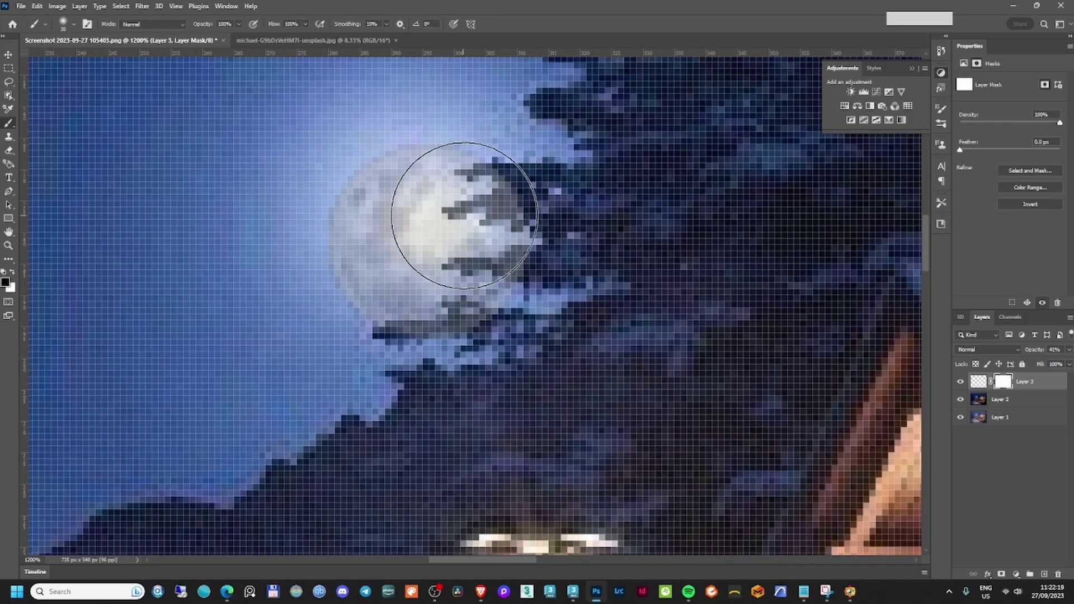
{"action": "key", "text": "bracketleft"}
{"action": "key", "text": "bracketleft"}
{"action": "key", "text": "bracketleft"}
{"action": "key", "text": "bracketleft"}
{"action": "key", "text": "bracketleft"}
{"action": "key", "text": "bracketleft"}
{"action": "mouse_move", "coordinate": [479, 204]}
{"action": "left_mouse_down"}
{"action": "mouse_move", "coordinate": [447, 212]}
{"action": "mouse_move", "coordinate": [505, 180]}
{"action": "mouse_move", "coordinate": [494, 168]}
{"action": "mouse_move", "coordinate": [460, 173]}
{"action": "mouse_move", "coordinate": [491, 167]}
{"action": "mouse_move", "coordinate": [524, 192]}
{"action": "mouse_move", "coordinate": [487, 220]}
{"action": "mouse_move", "coordinate": [527, 203]}
{"action": "mouse_move", "coordinate": [580, 243]}
{"action": "mouse_move", "coordinate": [533, 262]}
{"action": "mouse_move", "coordinate": [539, 272]}
{"action": "mouse_move", "coordinate": [449, 265]}
{"action": "mouse_move", "coordinate": [513, 262]}
{"action": "mouse_move", "coordinate": [556, 333]}
{"action": "mouse_move", "coordinate": [456, 320]}
{"action": "mouse_move", "coordinate": [461, 305]}
{"action": "mouse_move", "coordinate": [454, 317]}
{"action": "mouse_move", "coordinate": [486, 330]}
{"action": "left_mouse_up"}
{"action": "scroll", "coordinate": [553, 344], "scroll_direction": "down", "scroll_amount": 8}
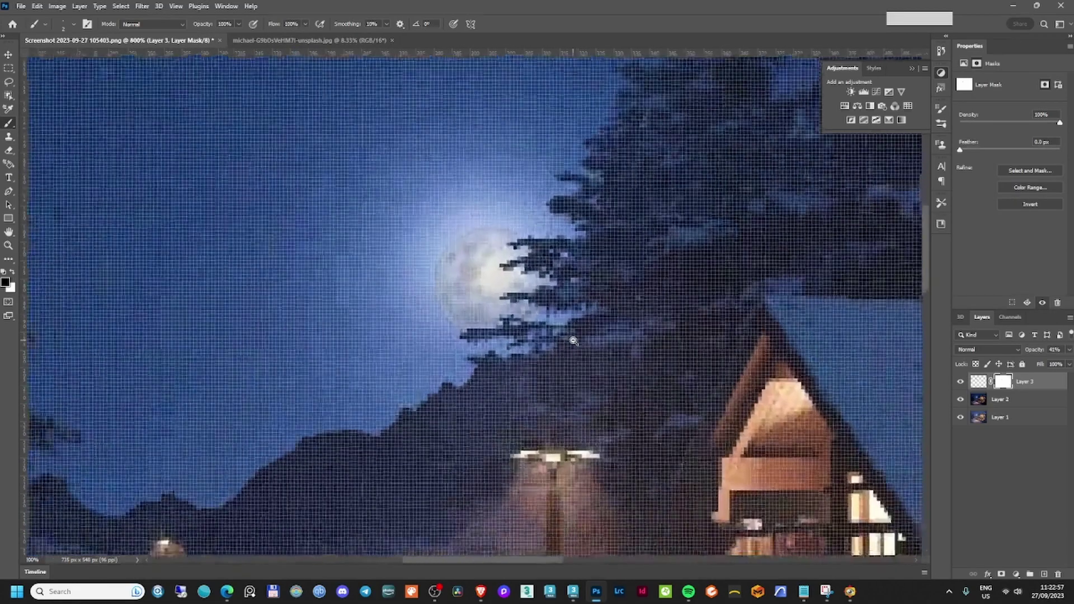
Set the moon layer's opacity to 100%.
{"action": "left_click", "coordinate": [978, 382]}
{"action": "left_click", "coordinate": [1070, 350]}
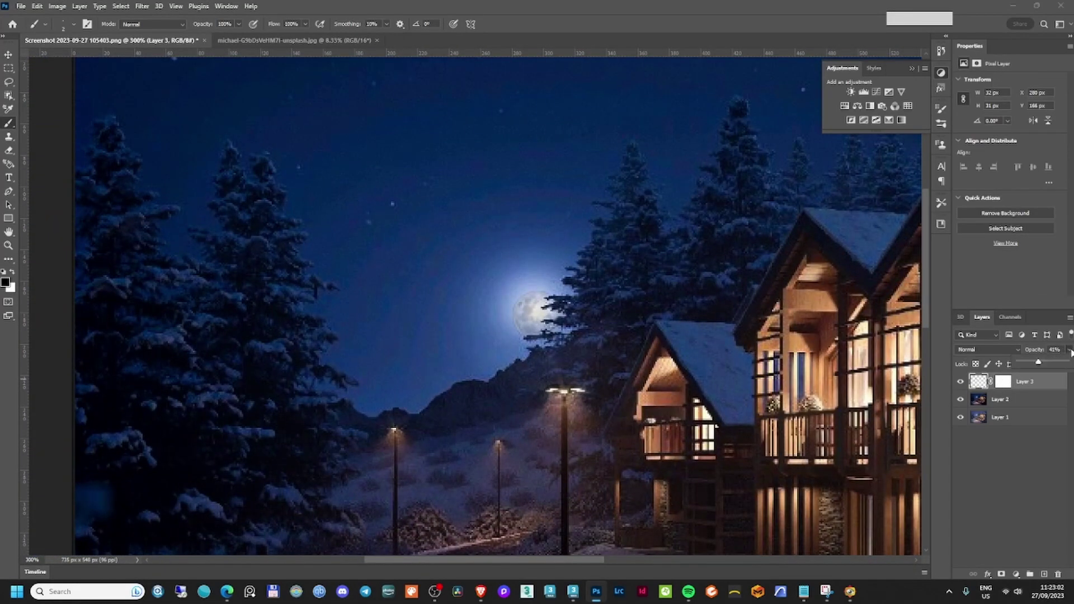
{"action": "left_click_drag", "start_coordinate": [1039, 365], "coordinate": [1069, 363]}
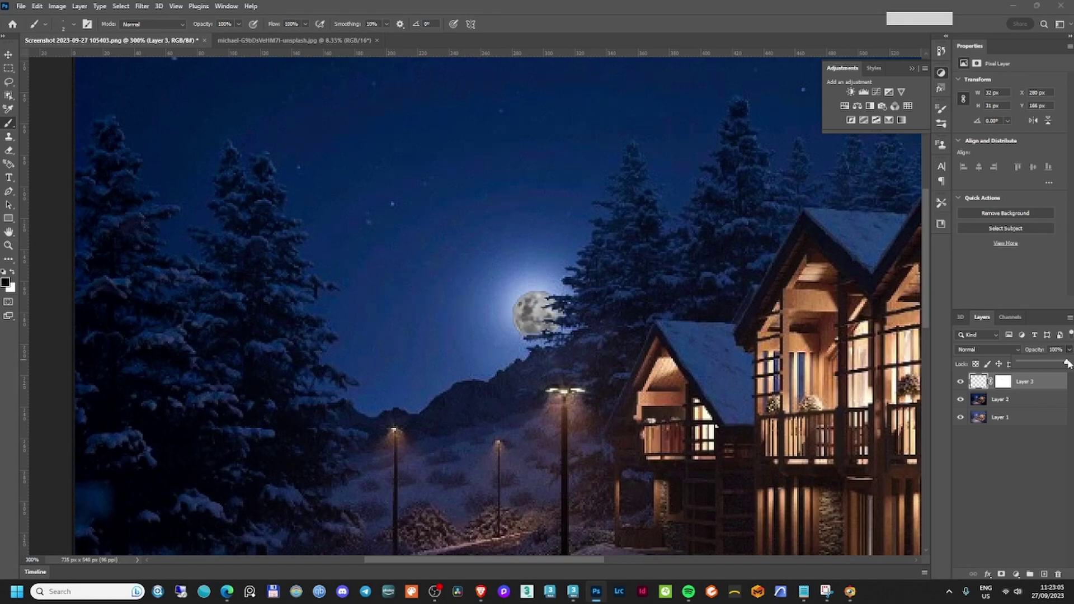
Add a Curves adjustment layer directly above the moon layer.
{"action": "left_click", "coordinate": [564, 335], "text": "alt"}
{"action": "left_click", "coordinate": [564, 330], "text": "ctrl"}
{"action": "left_click", "coordinate": [559, 331], "text": "ctrl"}
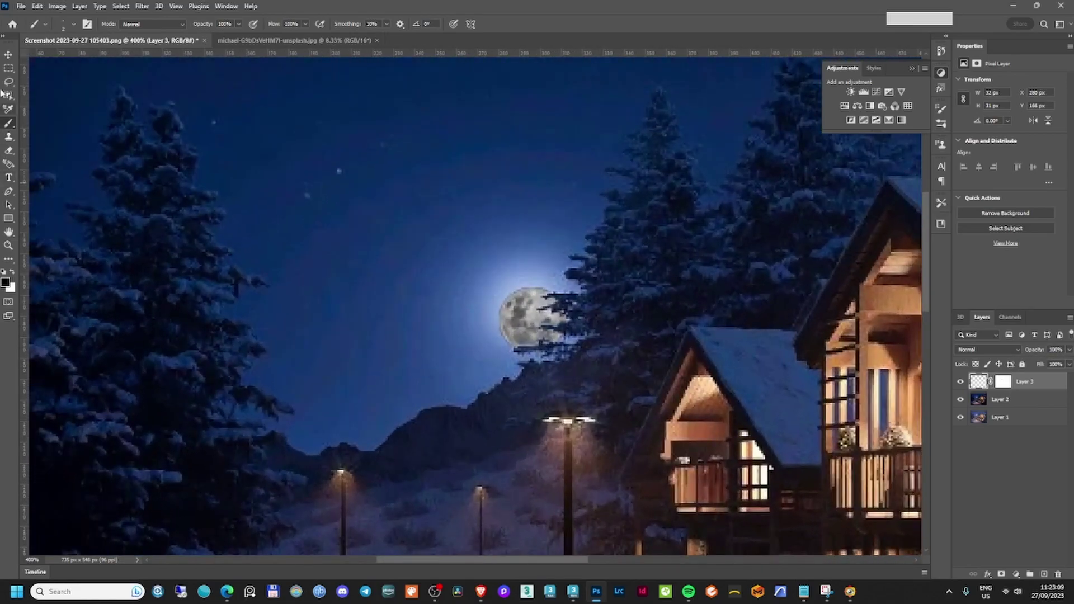
{"action": "left_click", "coordinate": [9, 54]}
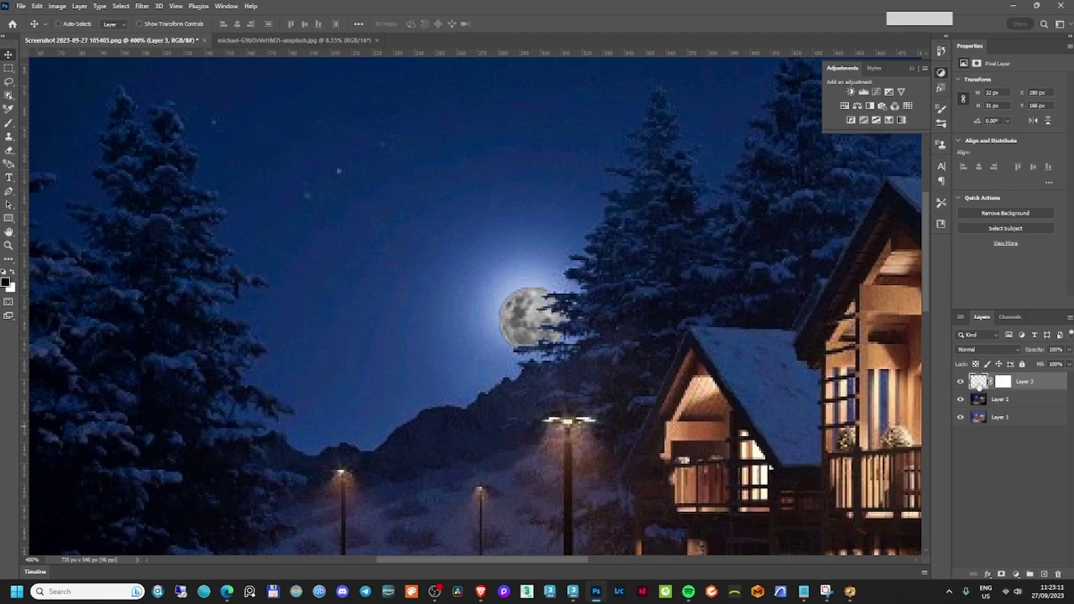
{"action": "left_click", "coordinate": [1016, 575]}
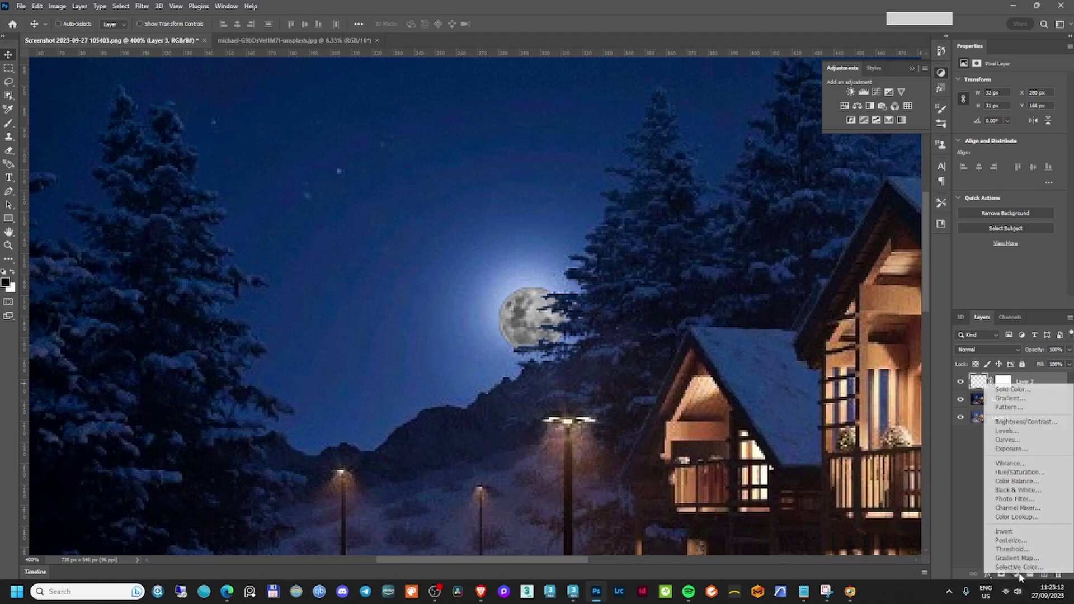
{"action": "left_click", "coordinate": [1028, 441]}
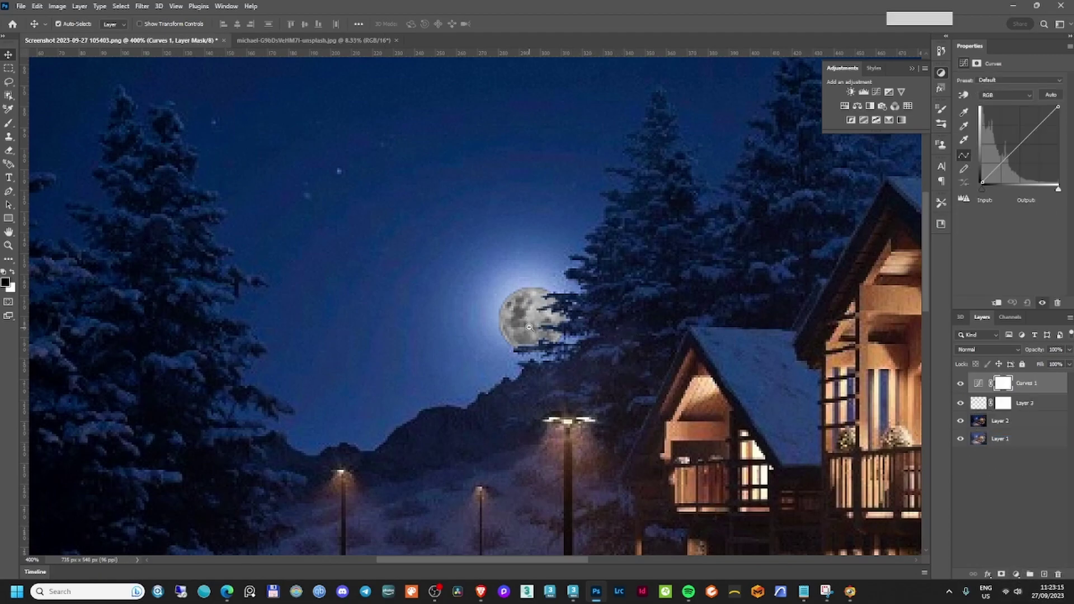
{"action": "scroll", "coordinate": [528, 328], "scroll_direction": "down", "scroll_amount": 2}
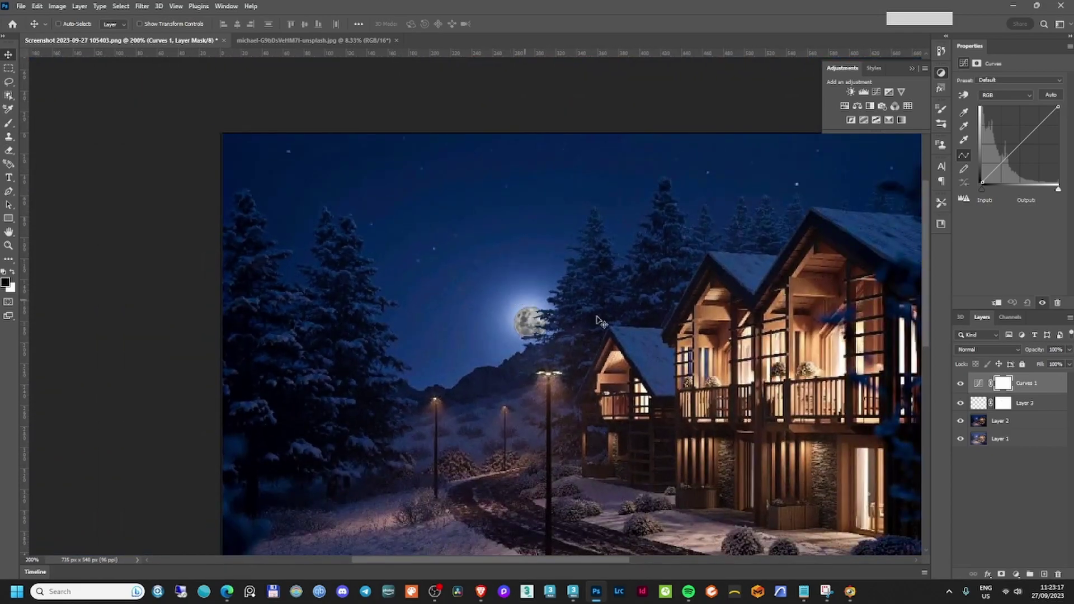
{"action": "left_click", "coordinate": [1056, 107]}
{"action": "left_click_drag", "start_coordinate": [1055, 107], "coordinate": [1042, 105]}
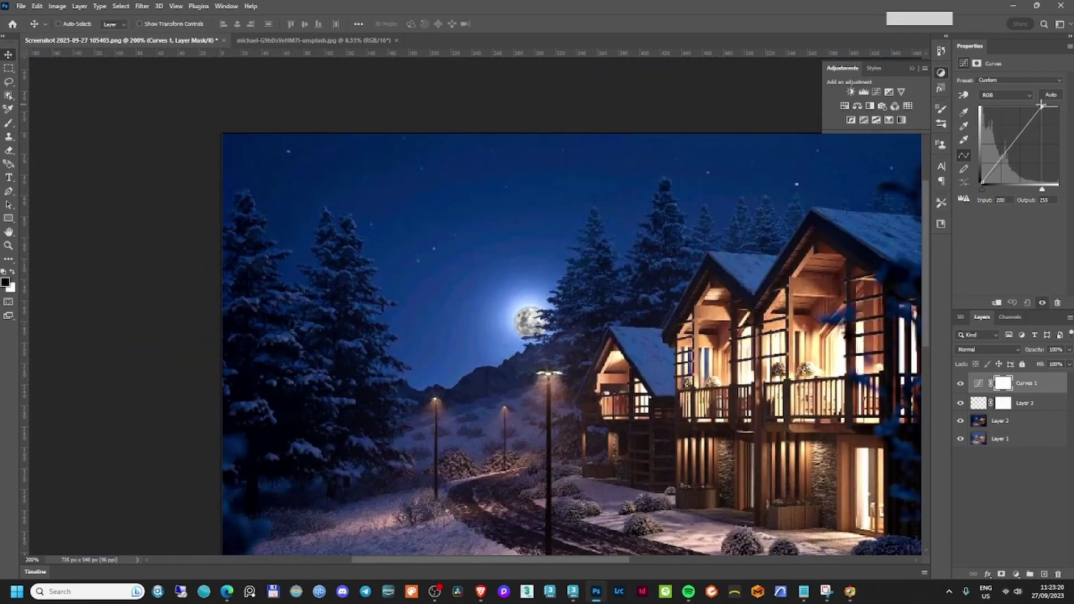
{"action": "left_click", "coordinate": [1027, 303]}
Clip the Curves adjustment to the moon layer and brighten the moon by pulling in the white point and raising the midtones.
{"action": "left_click", "coordinate": [1043, 397], "text": "alt"}
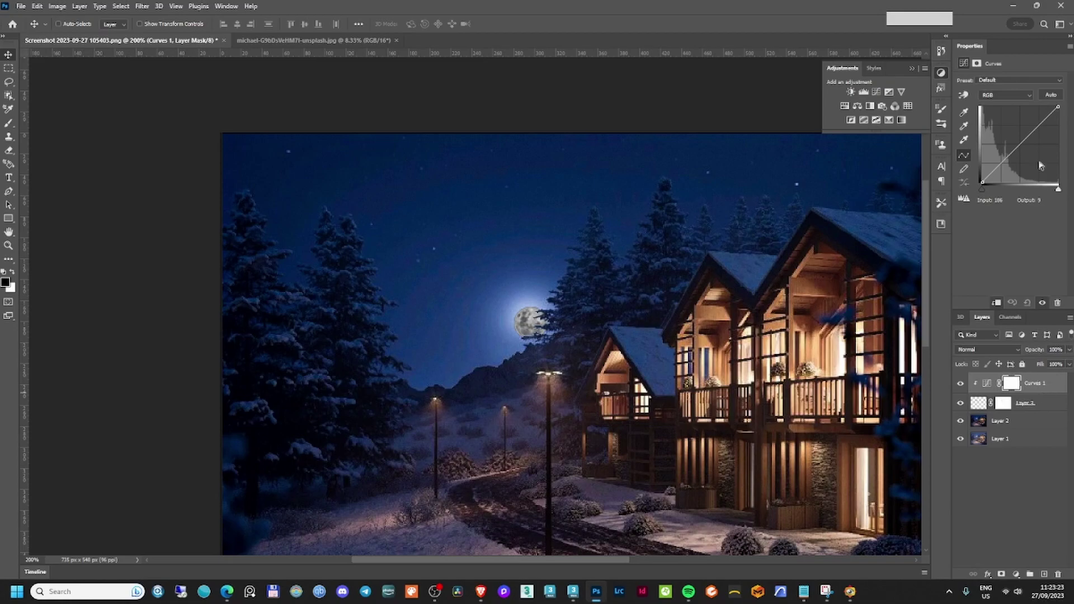
{"action": "left_click_drag", "start_coordinate": [1057, 107], "coordinate": [1039, 106]}
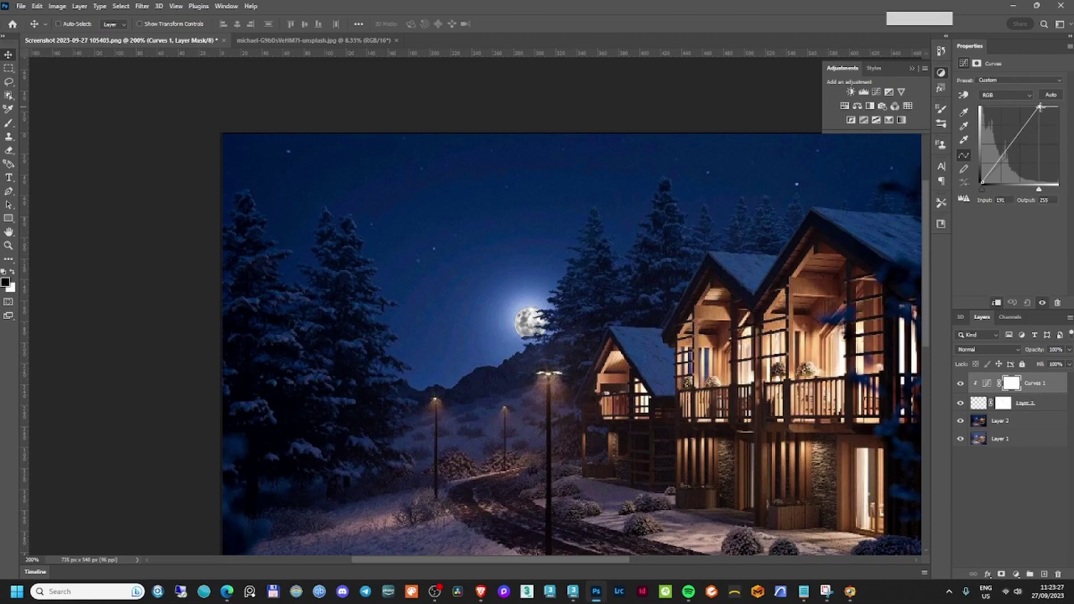
{"action": "mouse_move", "coordinate": [1040, 106]}
{"action": "left_mouse_down"}
{"action": "mouse_move", "coordinate": [1058, 106]}
{"action": "mouse_move", "coordinate": [1034, 115]}
{"action": "left_mouse_up"}
{"action": "left_click_drag", "start_coordinate": [1009, 156], "coordinate": [1008, 147]}
Apply a white Inner Glow in Screen mode to the moon layer with 52% opacity and a size of 10 px.
{"action": "left_click", "coordinate": [992, 407]}
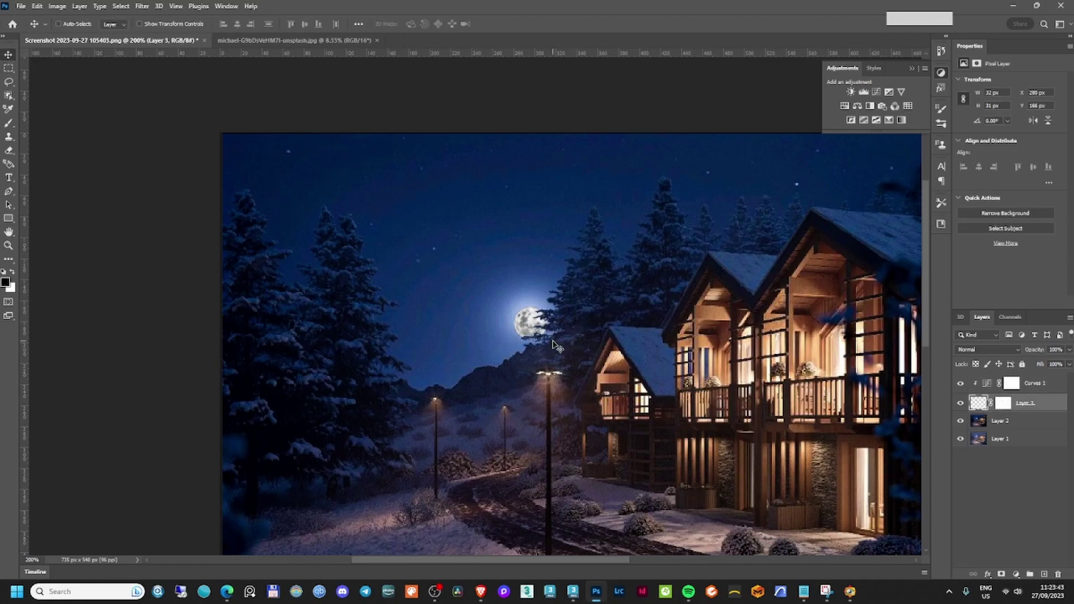
{"action": "scroll", "coordinate": [515, 307], "scroll_direction": "up", "scroll_amount": 1}
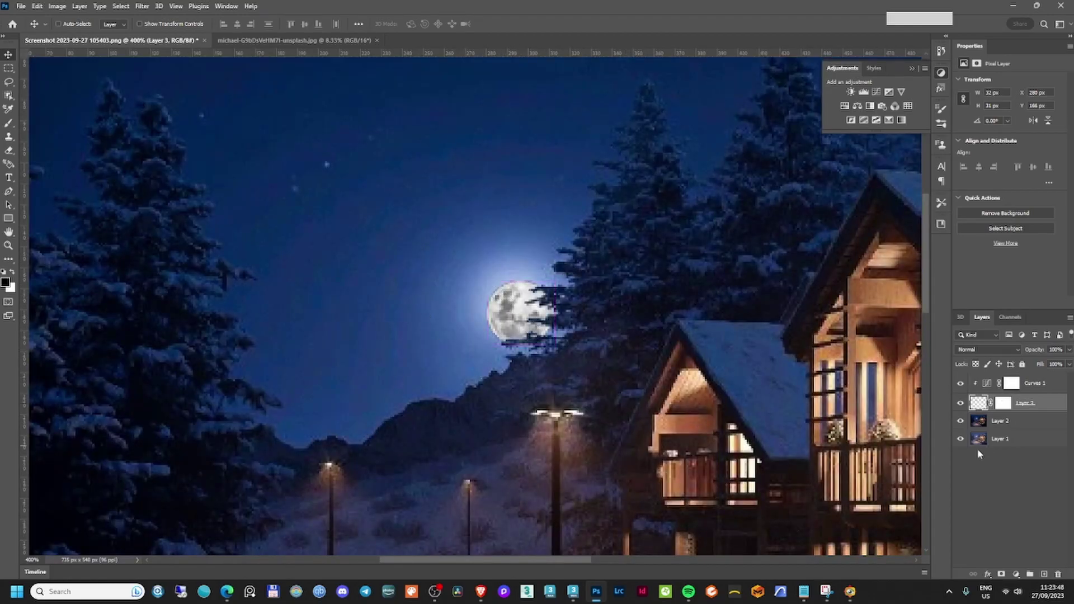
{"action": "double_click", "coordinate": [979, 404]}
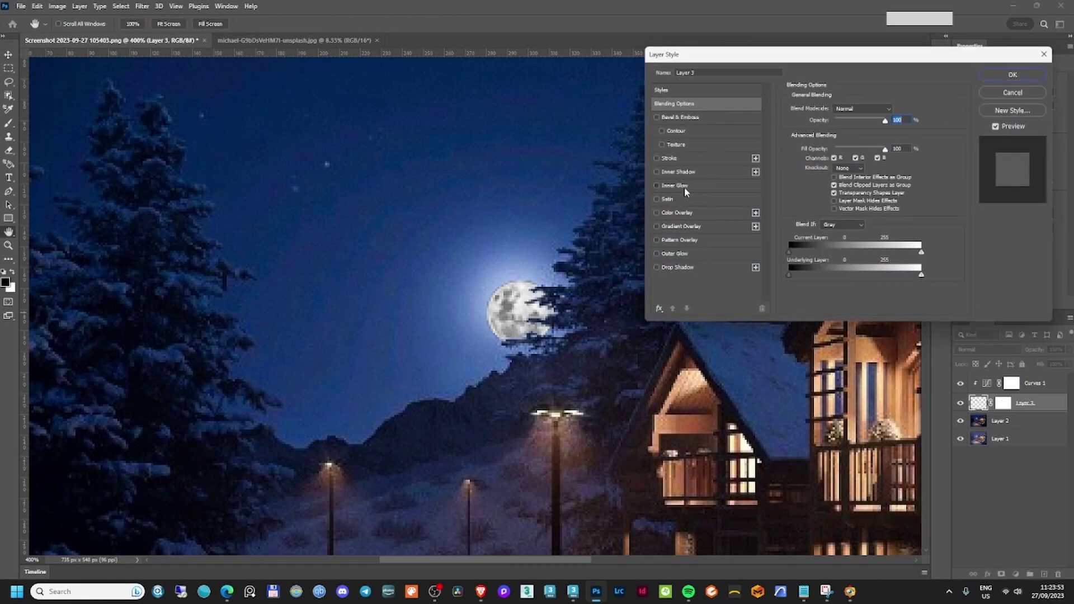
{"action": "left_click", "coordinate": [683, 187]}
{"action": "left_click_drag", "start_coordinate": [840, 124], "coordinate": [876, 121]}
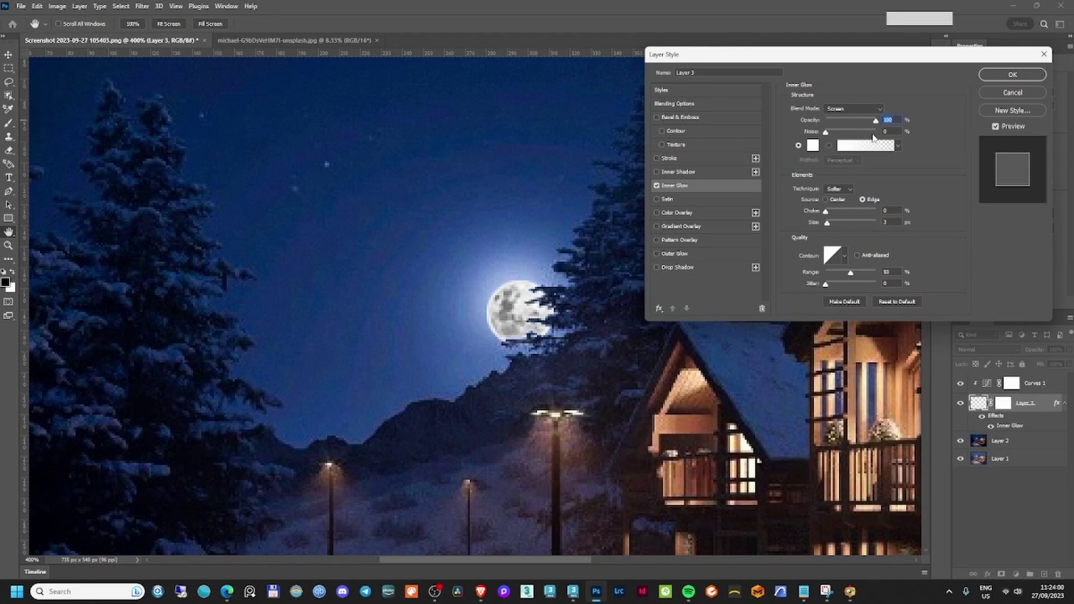
{"action": "left_click_drag", "start_coordinate": [876, 120], "coordinate": [864, 121]}
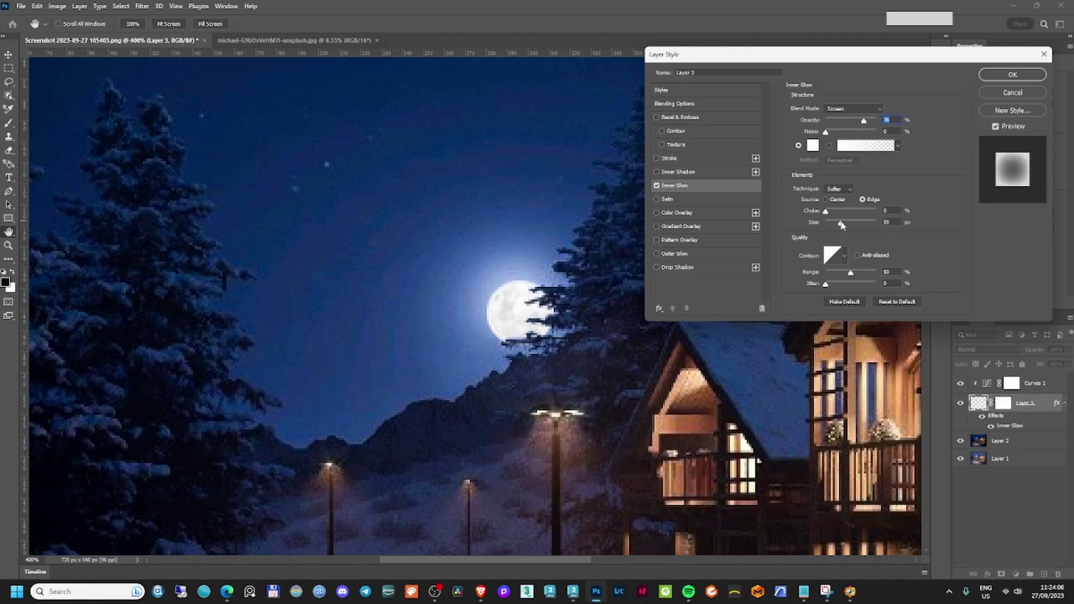
{"action": "left_click_drag", "start_coordinate": [827, 223], "coordinate": [834, 224]}
{"action": "left_click_drag", "start_coordinate": [864, 120], "coordinate": [852, 121]}
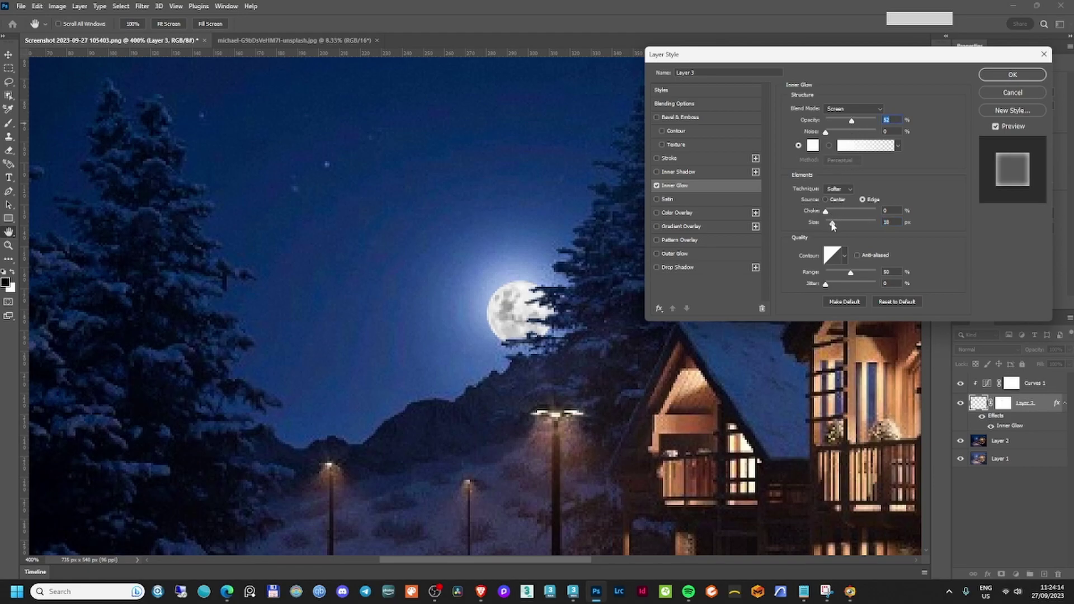
{"action": "left_click_drag", "start_coordinate": [832, 226], "coordinate": [832, 226]}
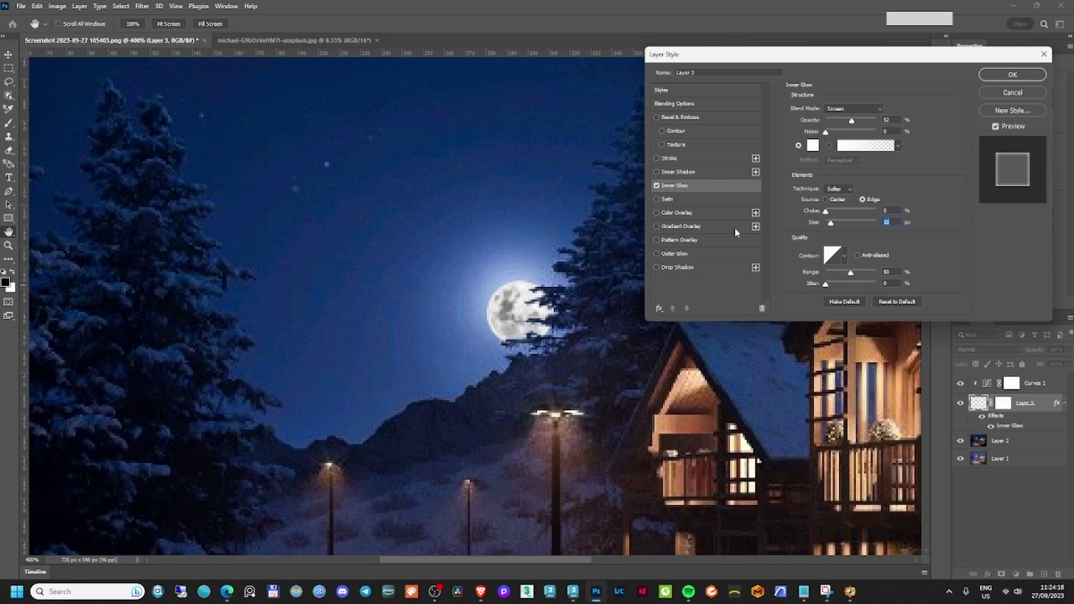
Change the inner glow color to a blue sampled from the halo in the sky around the moon.
{"action": "left_click", "coordinate": [813, 146]}
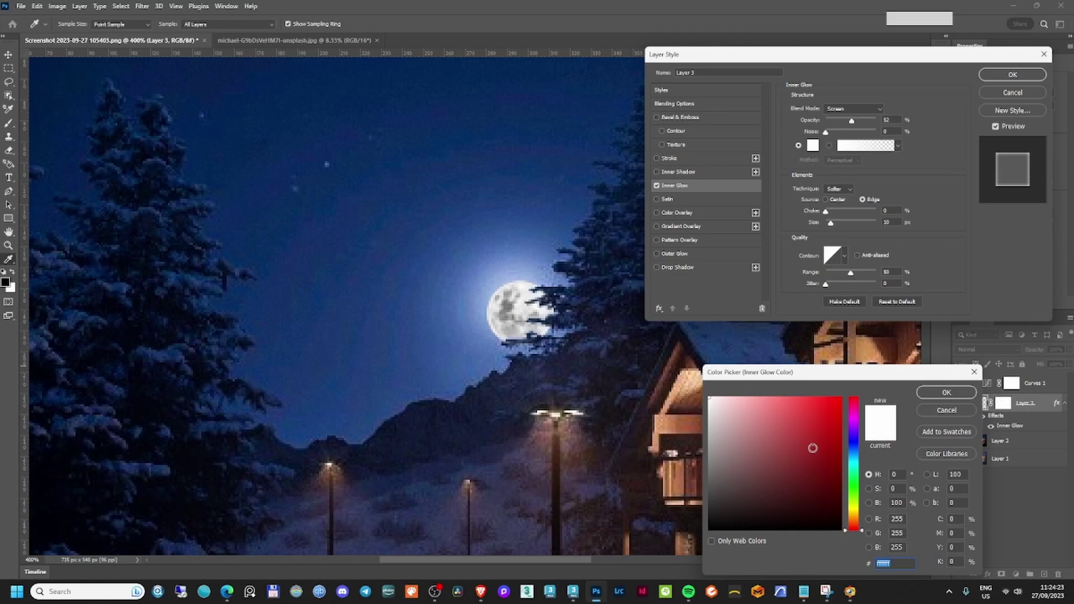
{"action": "left_click_drag", "start_coordinate": [859, 468], "coordinate": [856, 453]}
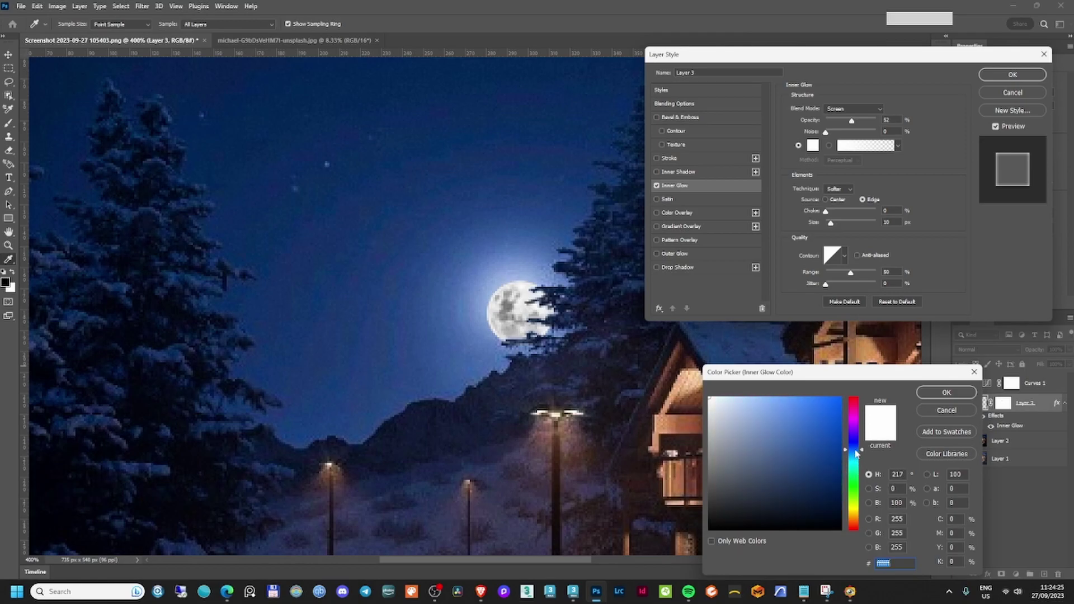
{"action": "left_click", "coordinate": [470, 262]}
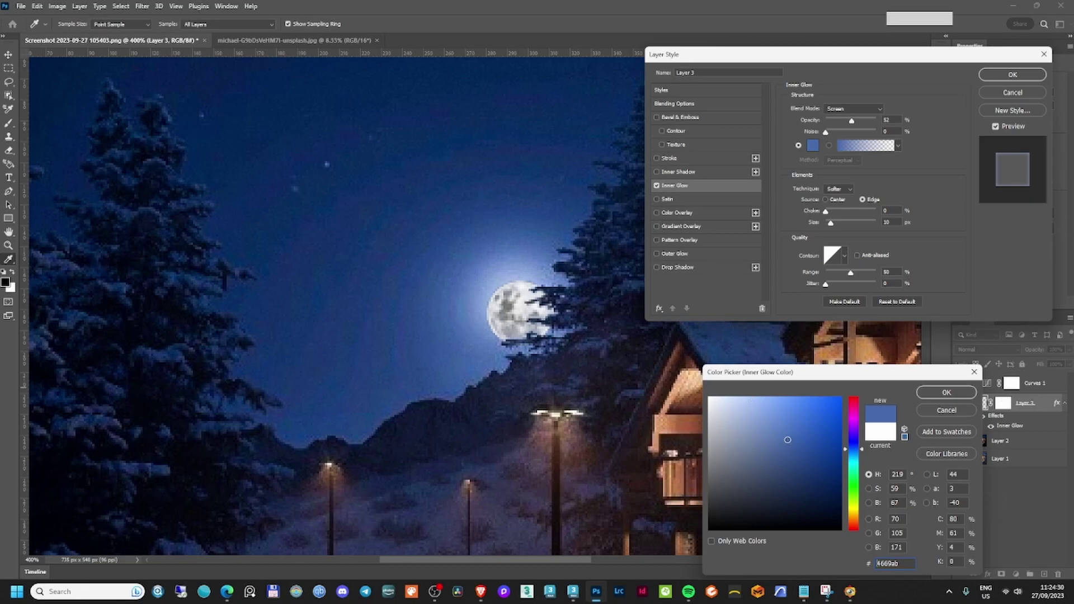
{"action": "left_click", "coordinate": [947, 392]}
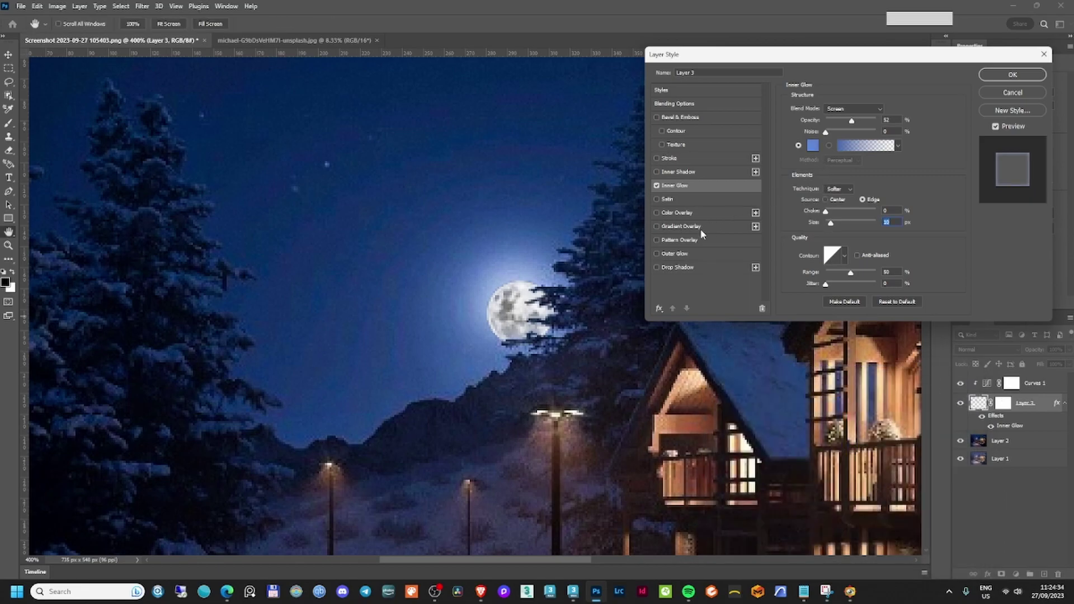
Add a Screen-mode Outer Glow to the moon layer in a blue sampled from the sky halo, increasing its spread and size.
{"action": "left_click", "coordinate": [681, 254]}
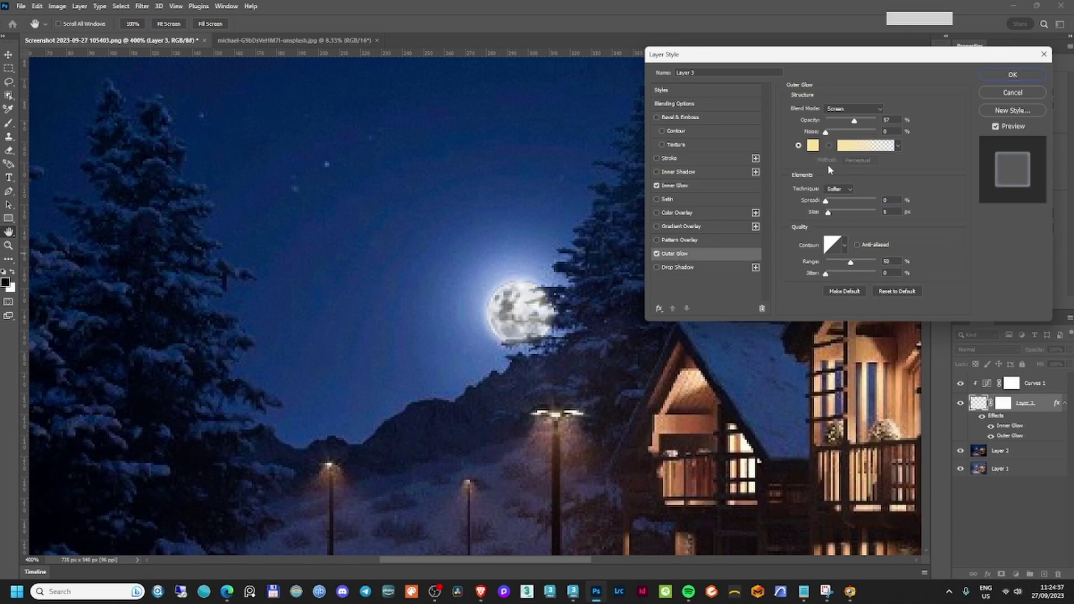
{"action": "left_click", "coordinate": [813, 145]}
{"action": "left_click", "coordinate": [474, 272]}
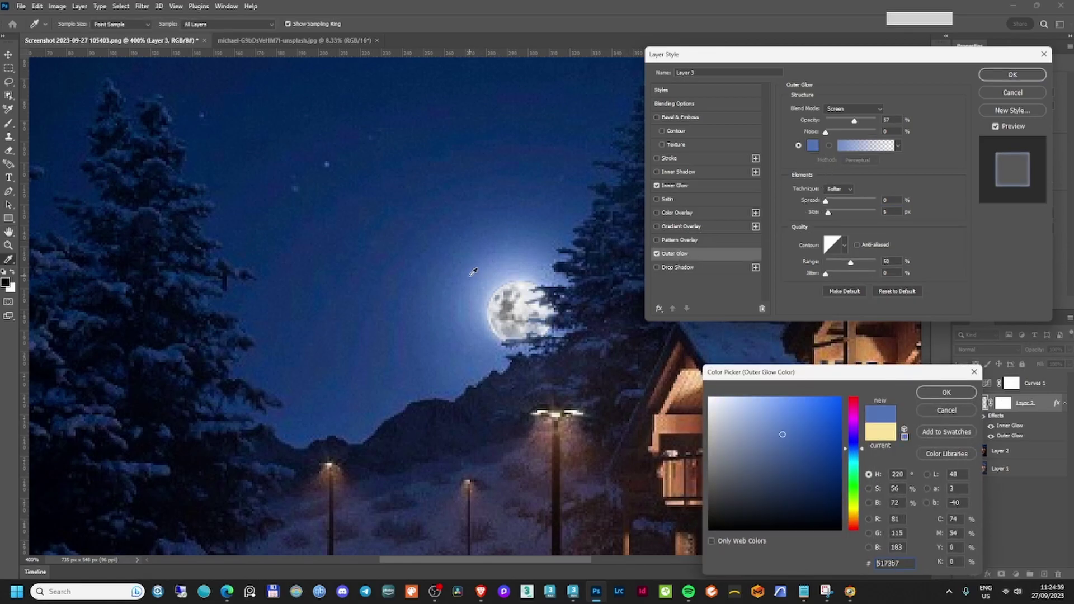
{"action": "left_click", "coordinate": [947, 392]}
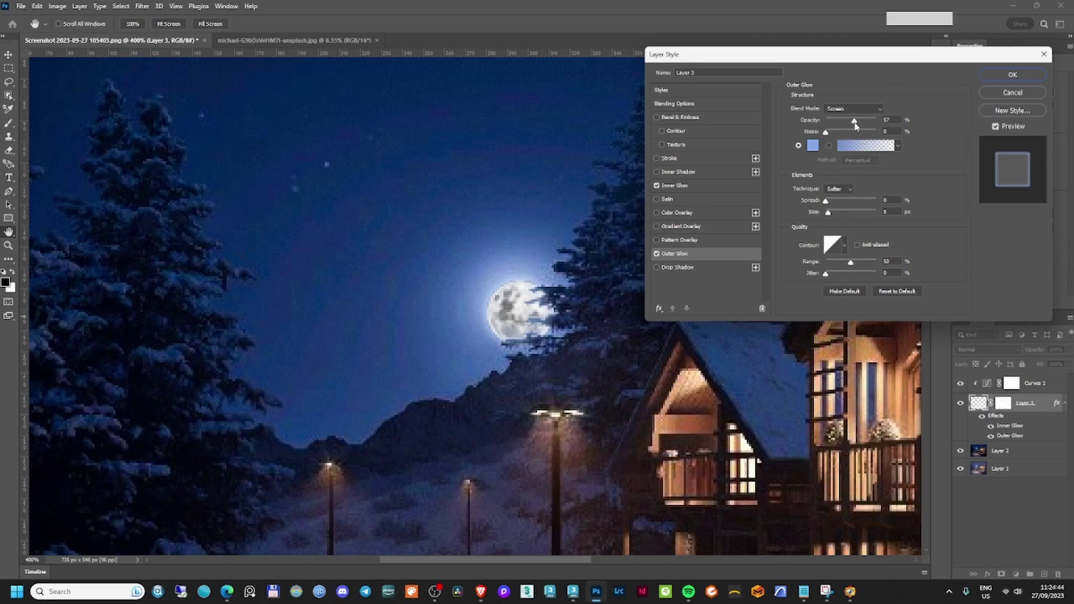
{"action": "left_click_drag", "start_coordinate": [827, 204], "coordinate": [839, 218]}
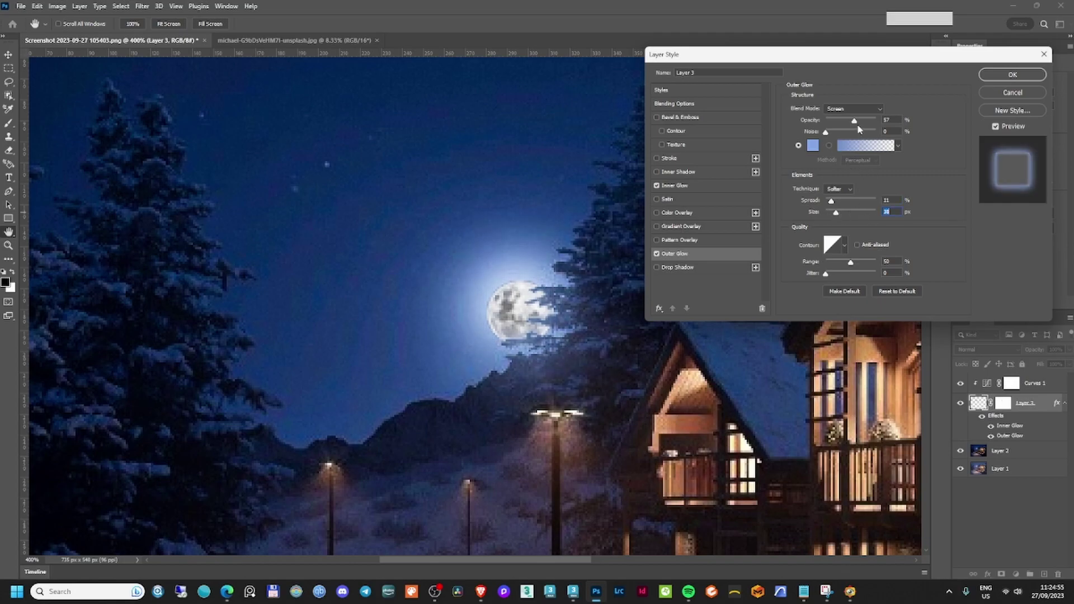
{"action": "left_click_drag", "start_coordinate": [854, 122], "coordinate": [855, 122]}
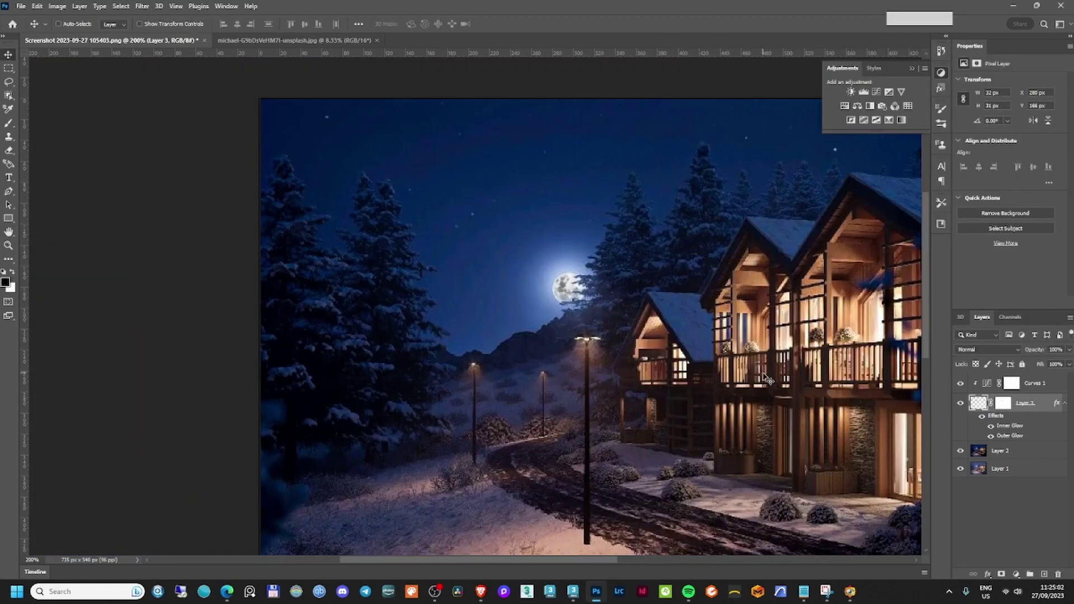
Examine the finished composite both close up and as a whole, checking how the moon and its glow blend with the scene.
{"action": "scroll", "coordinate": [768, 380], "scroll_direction": "down", "scroll_amount": 4}
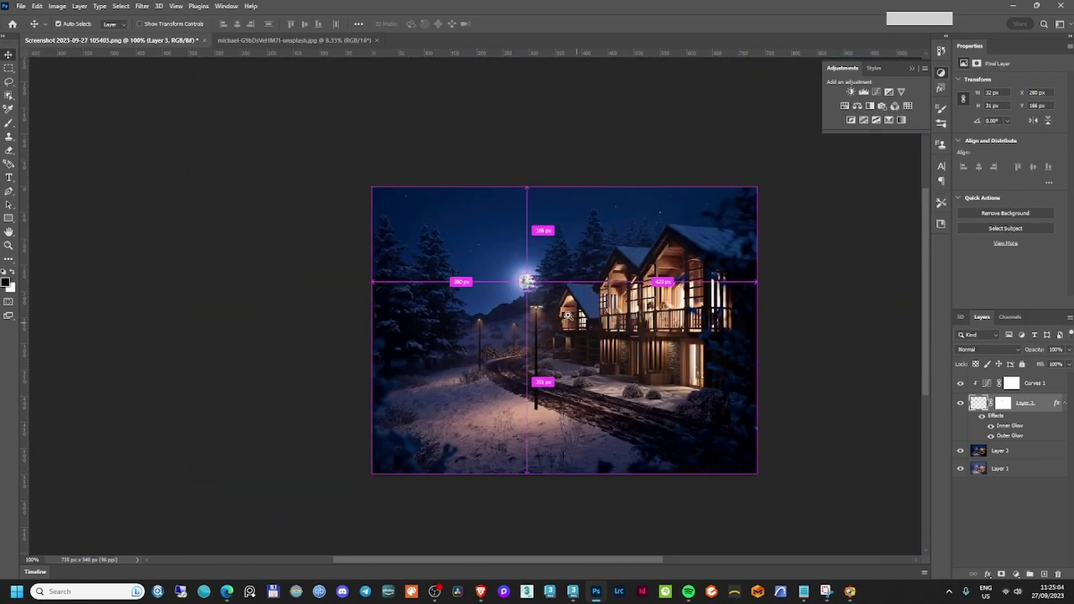
{"action": "key", "text": "ctrl"}
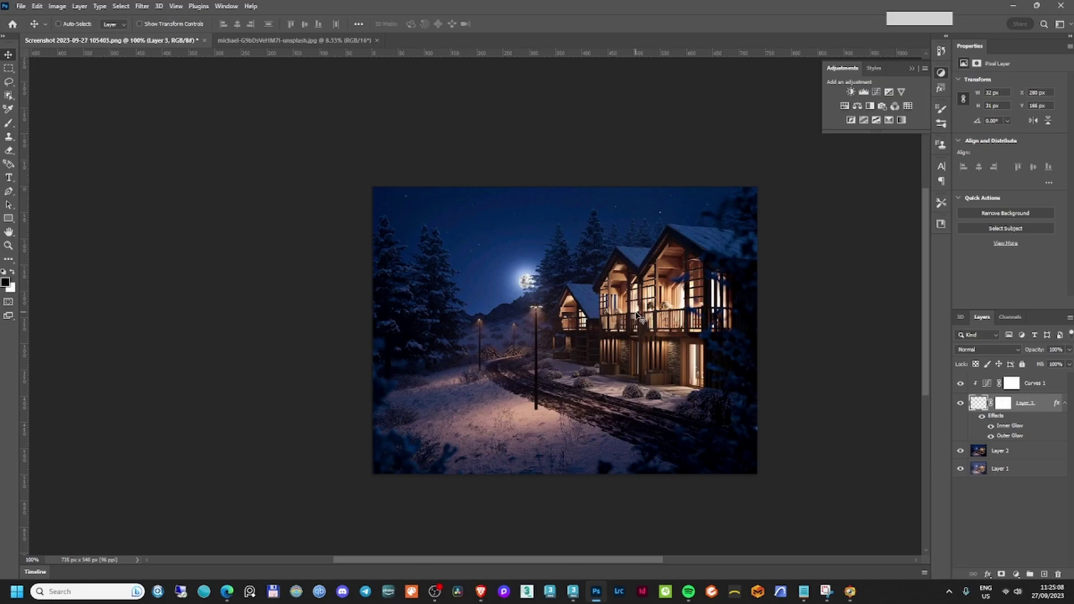
{"action": "scroll", "coordinate": [638, 316], "scroll_direction": "up", "scroll_amount": 3}
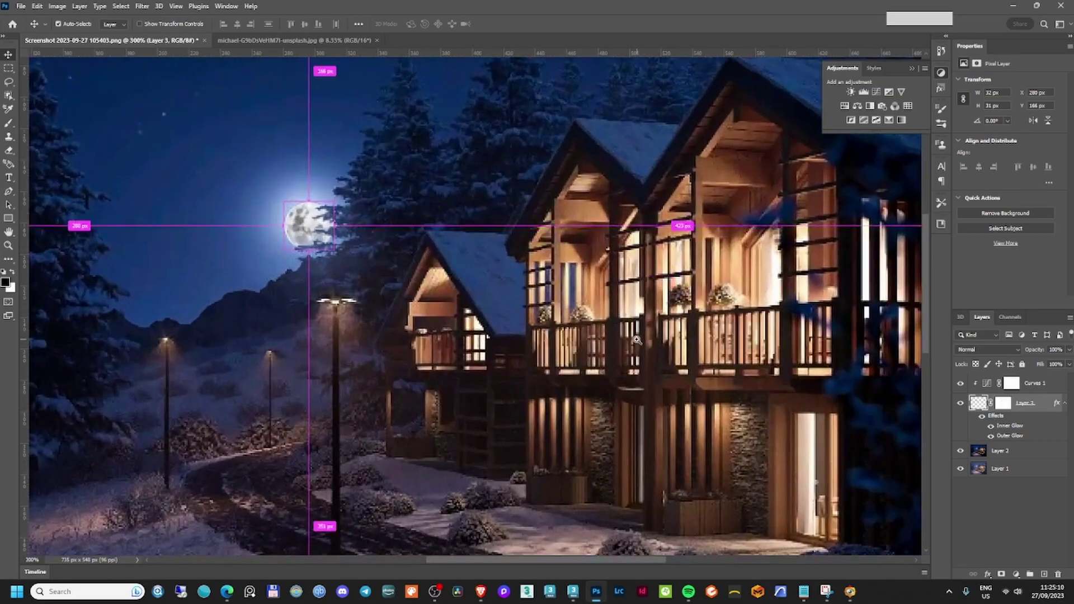
{"action": "scroll", "coordinate": [637, 340], "scroll_direction": "down", "scroll_amount": 3}
{"action": "scroll", "coordinate": [594, 347], "scroll_direction": "up", "scroll_amount": 2}
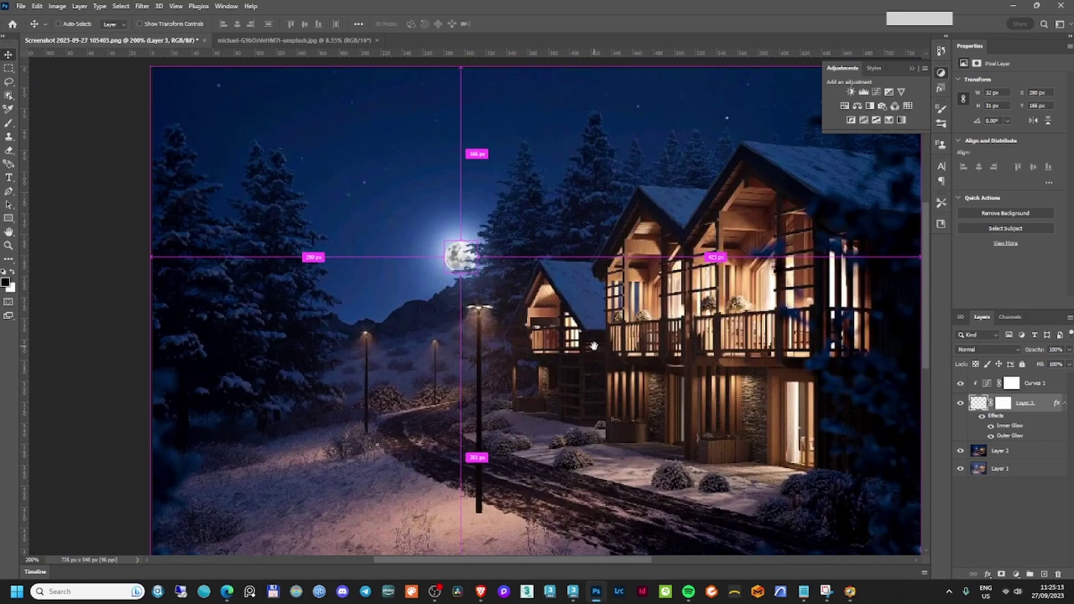
{"action": "key", "text": "ctrl"}
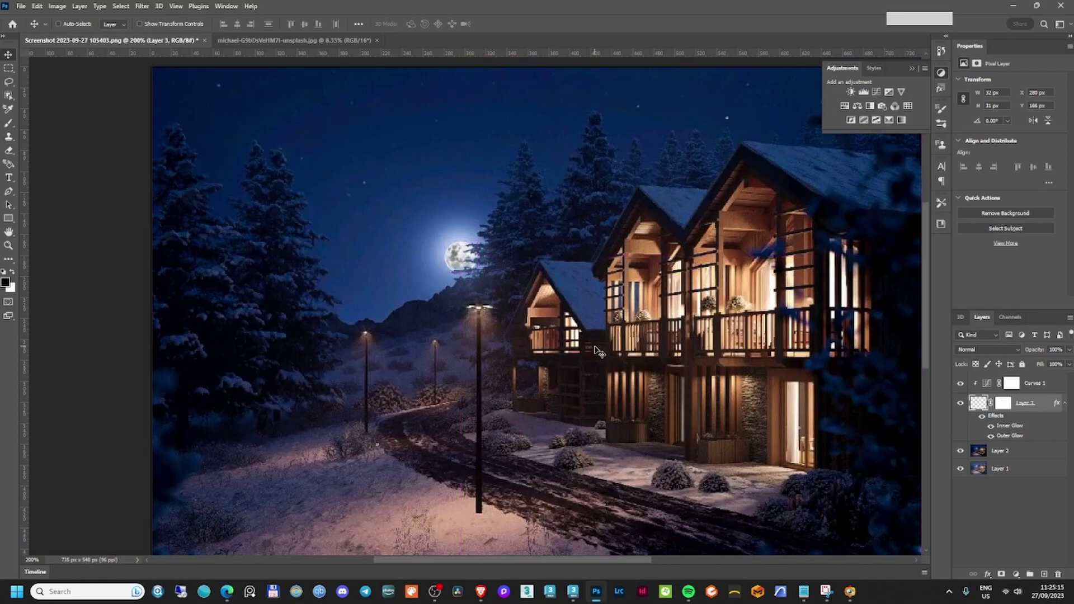
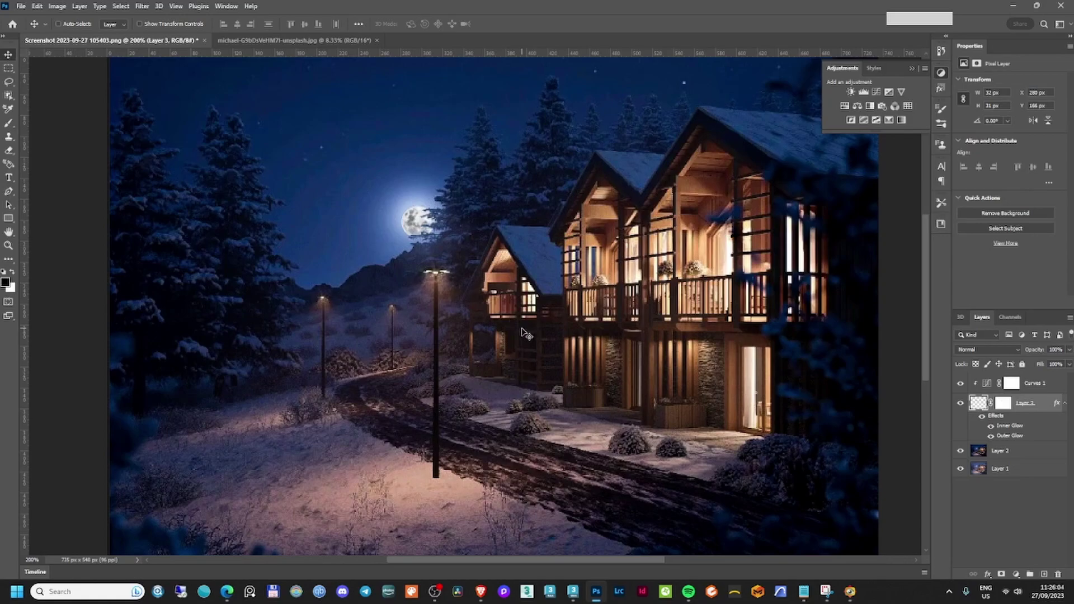
{"action": "left_click", "coordinate": [561, 337], "text": "alt"}
{"action": "left_click", "coordinate": [561, 337], "text": "alt"}
{"action": "left_click", "coordinate": [557, 340]}
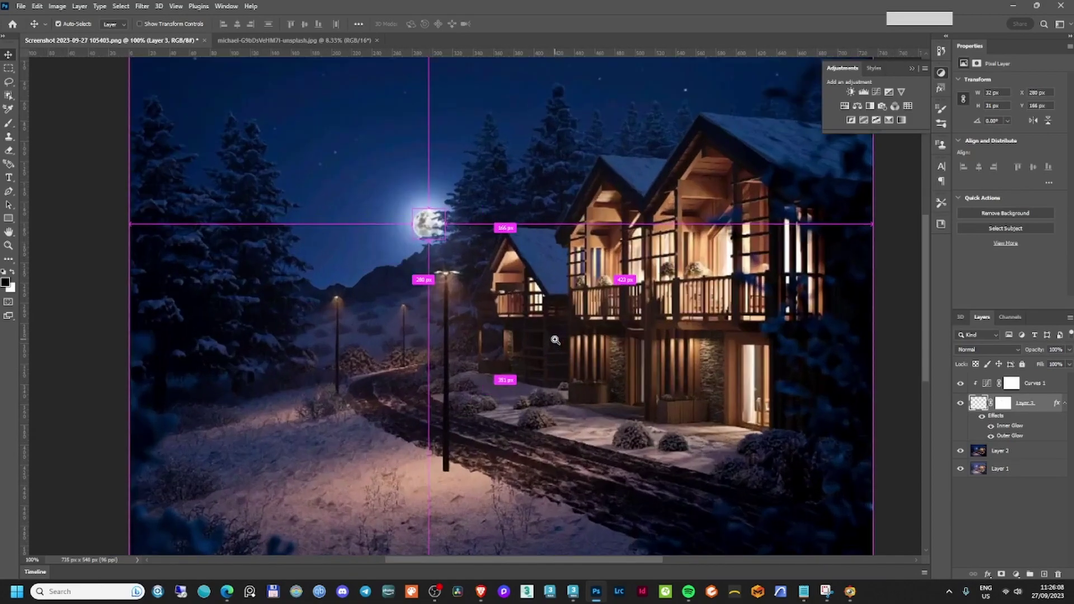
{"action": "left_click", "coordinate": [535, 342], "text": "alt"}
{"action": "left_click", "coordinate": [529, 337]}
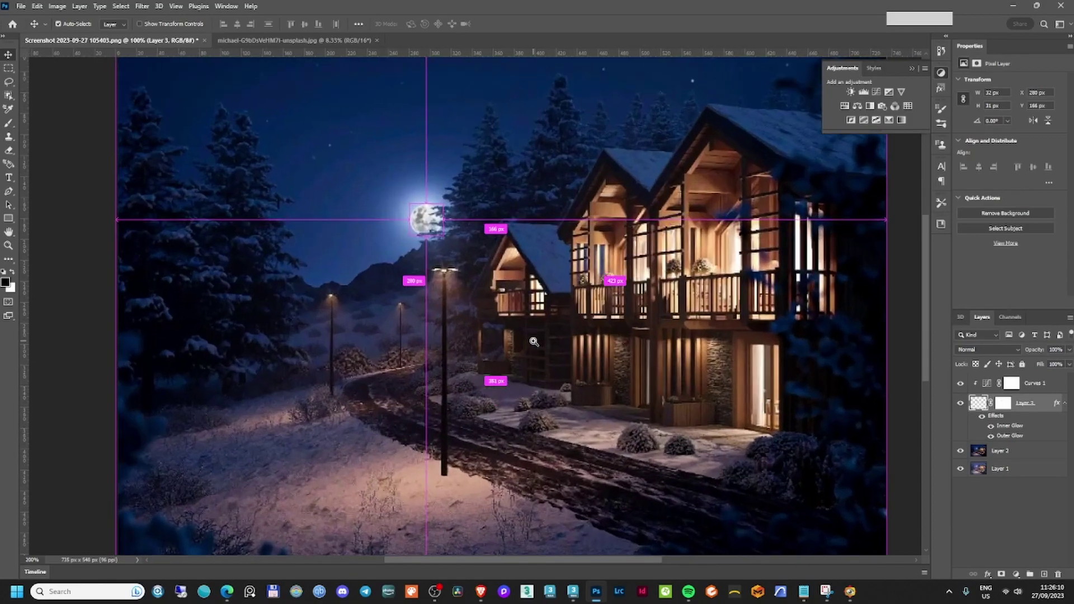
{"action": "left_click", "coordinate": [497, 317], "text": "alt"}
{"action": "left_click", "coordinate": [497, 318]}
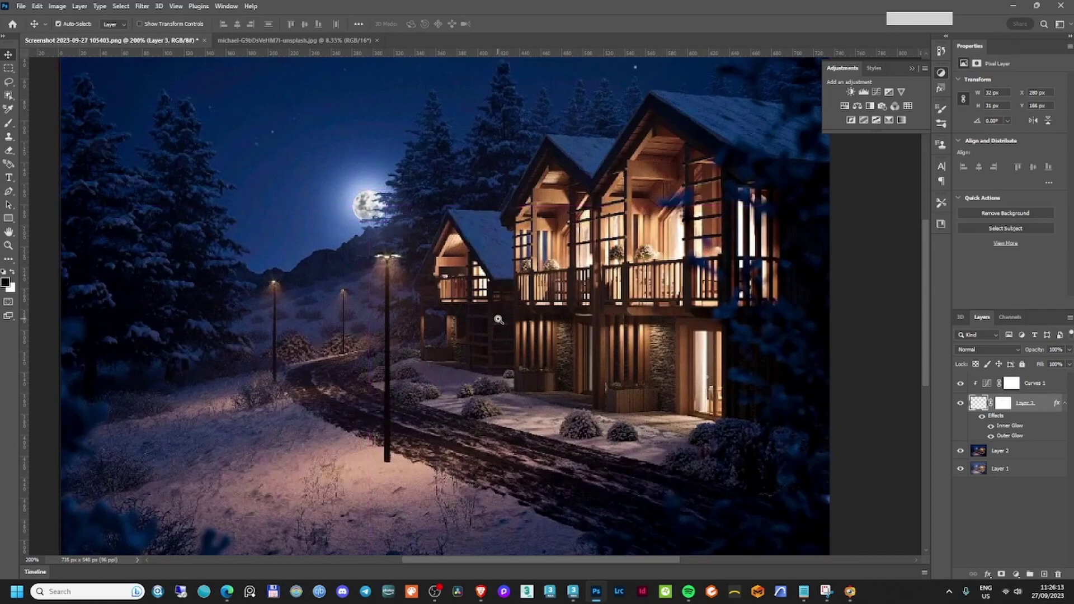
{"action": "left_click", "coordinate": [501, 319], "text": "alt"}
{"action": "left_click", "coordinate": [492, 324]}
{"action": "left_click", "coordinate": [491, 323], "text": "alt"}
{"action": "left_click", "coordinate": [487, 325]}
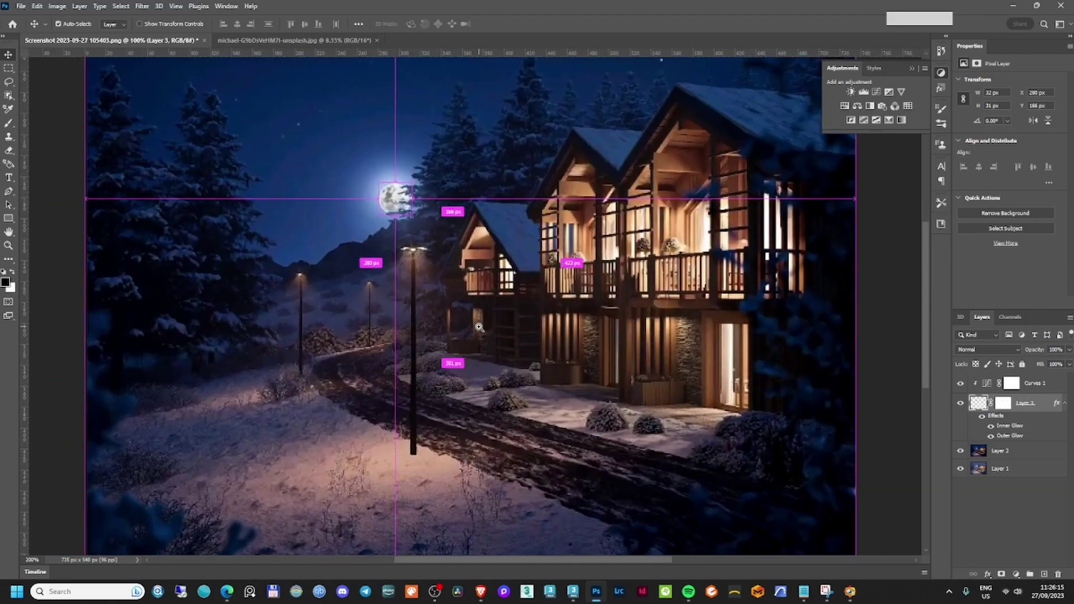
{"action": "left_click", "coordinate": [483, 327], "text": "alt"}
{"action": "left_click", "coordinate": [483, 327], "text": "alt"}
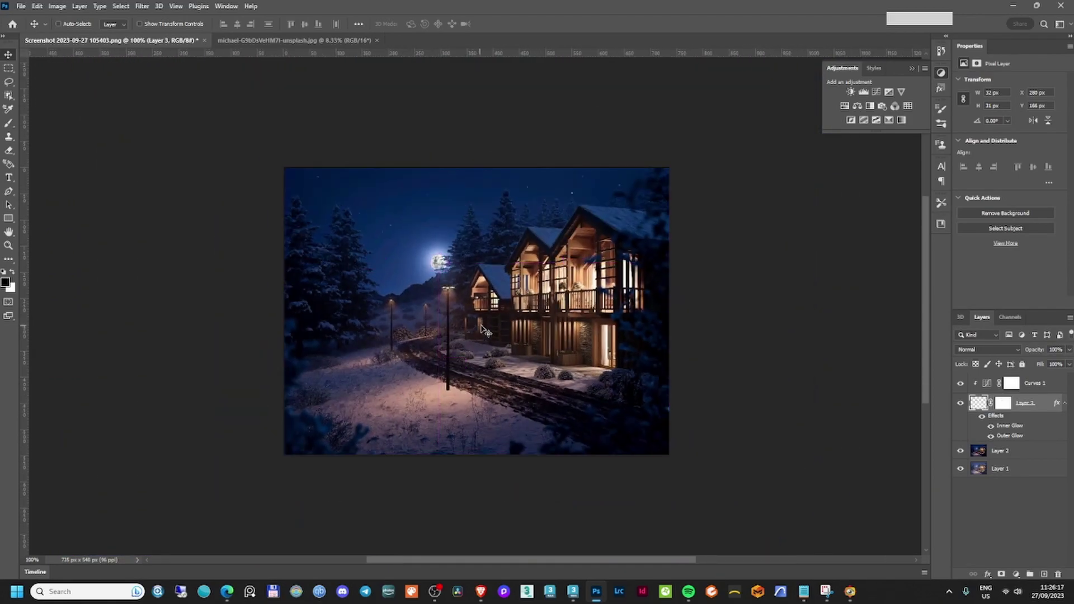